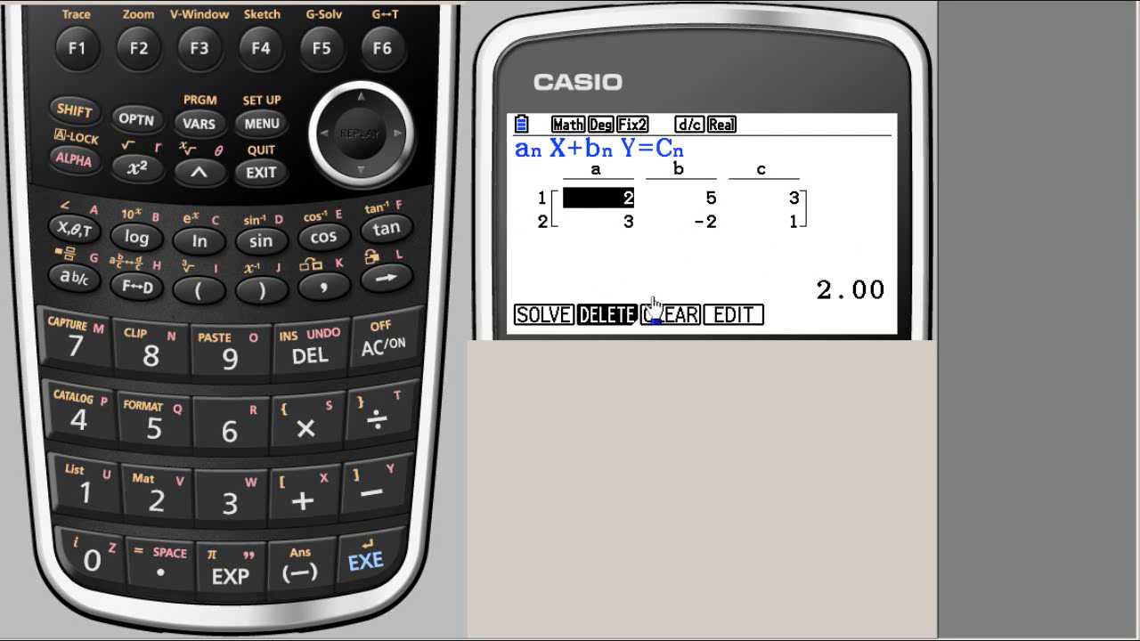
Step: Zero the coefficient table with CLEAR, then delete the stored coefficients and confirm Yes
left_click(199, 54)
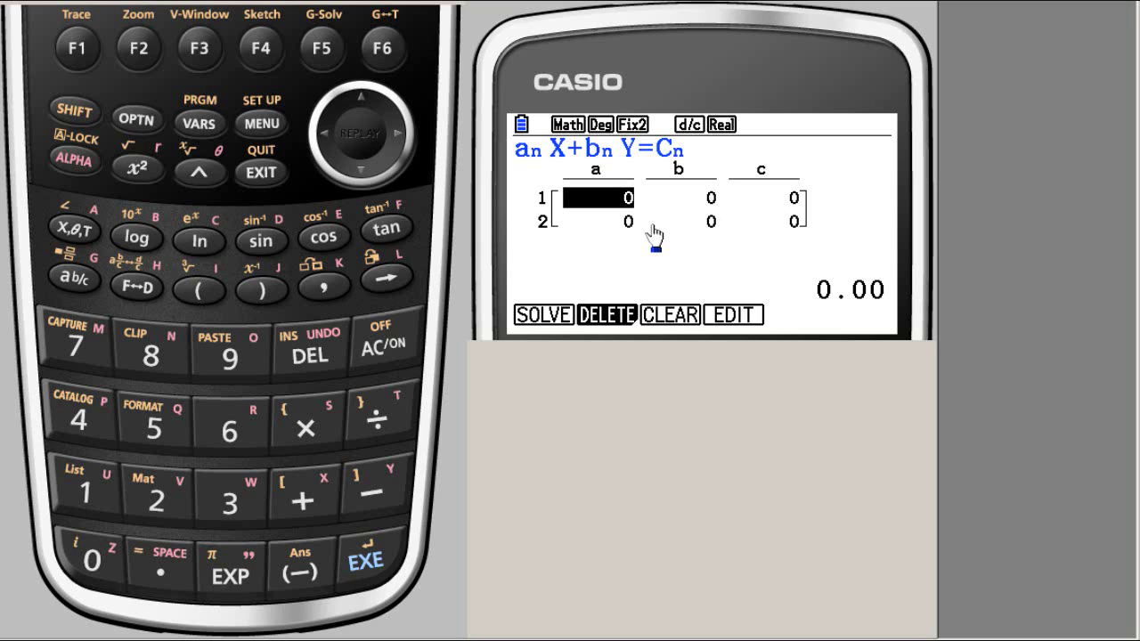
left_click(140, 52)
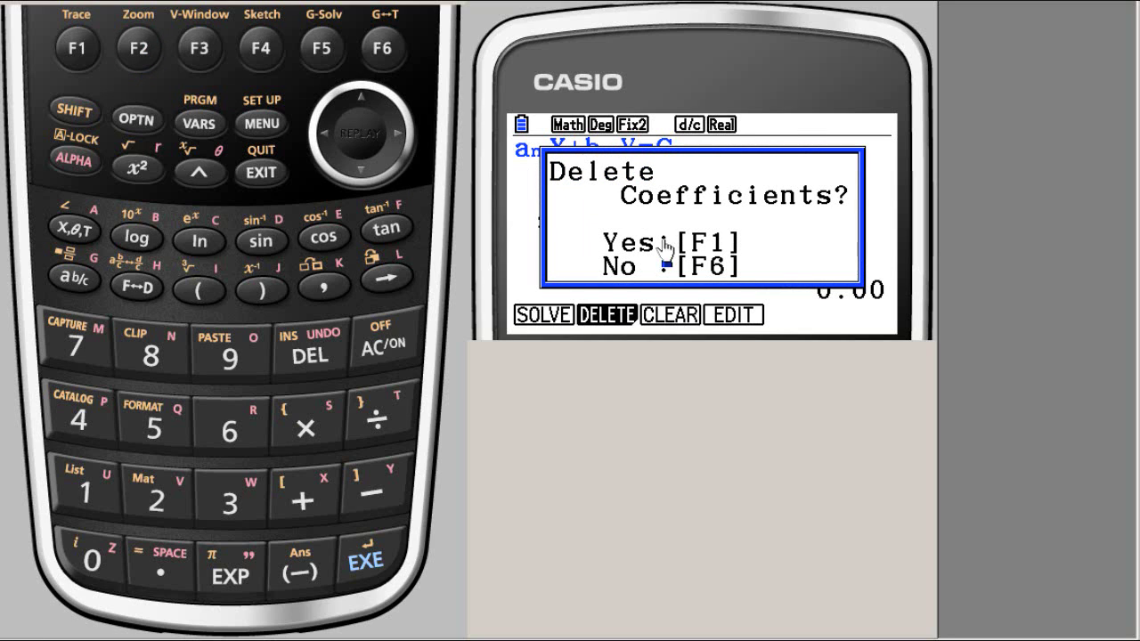
left_click(79, 63)
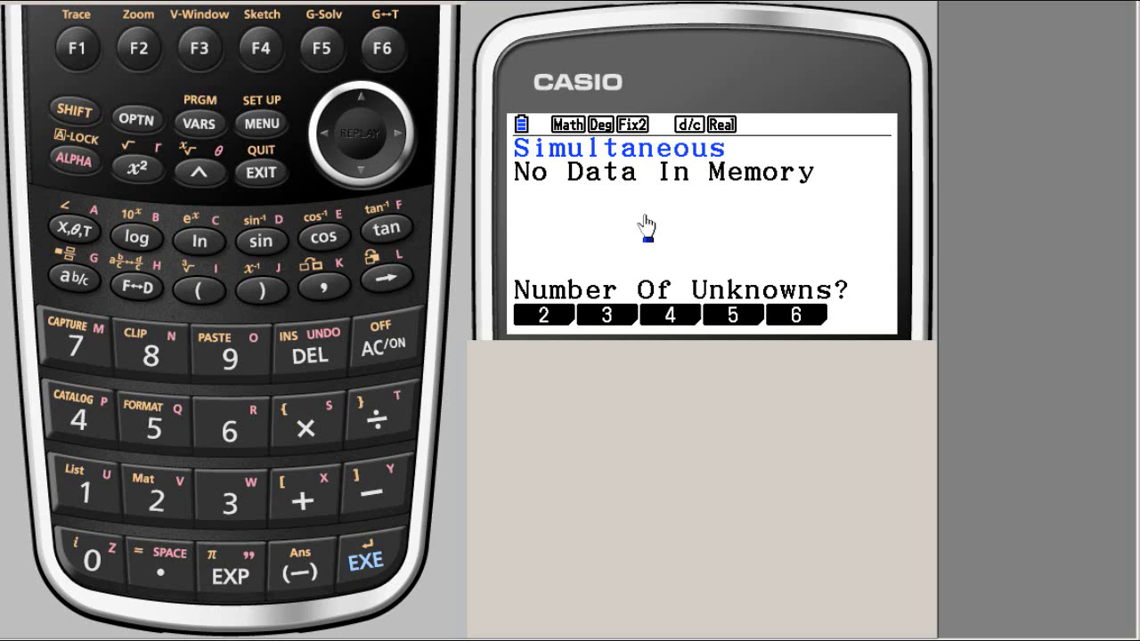
Step: Exit the solver, go to the main menu and reopen Equation mode's Select Type screen
left_click(260, 176)
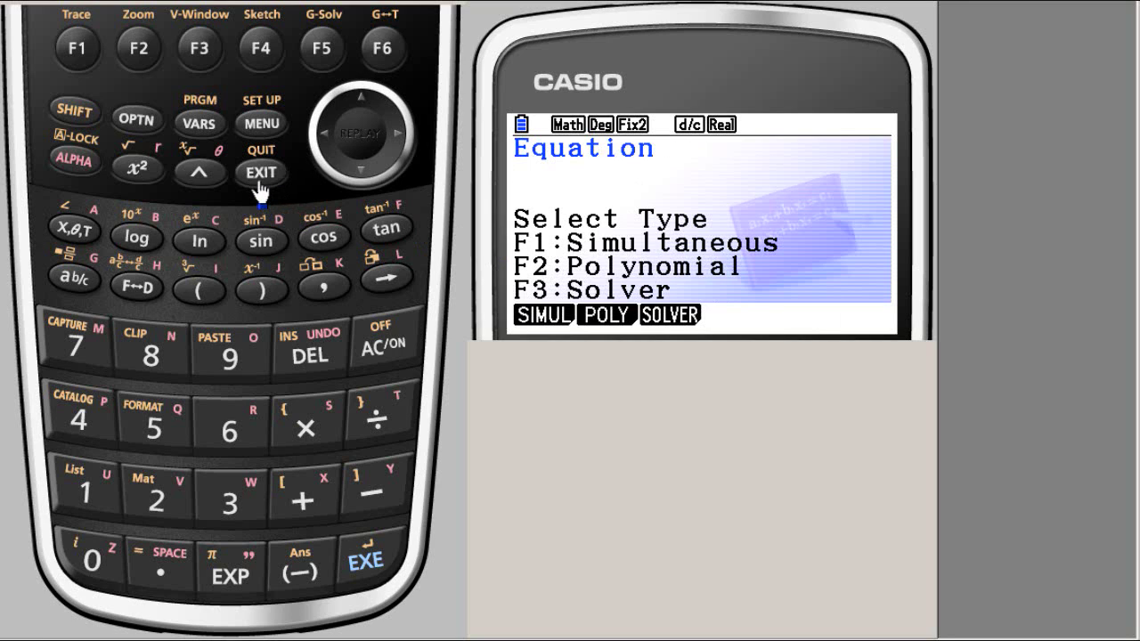
left_click(262, 177)
left_click(257, 134)
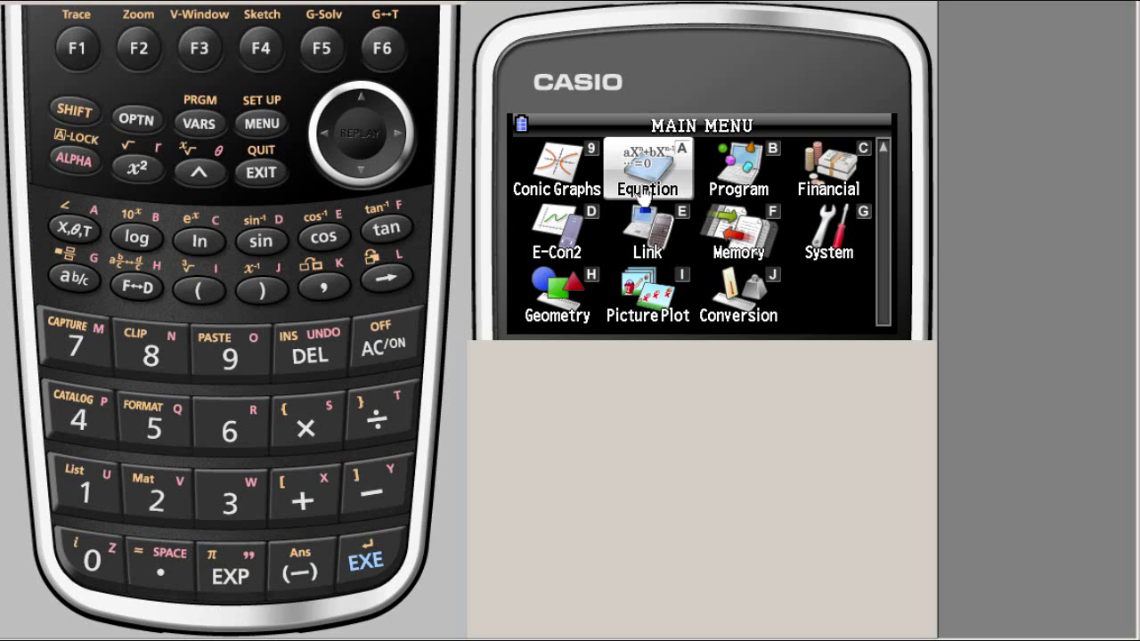
left_click(372, 560)
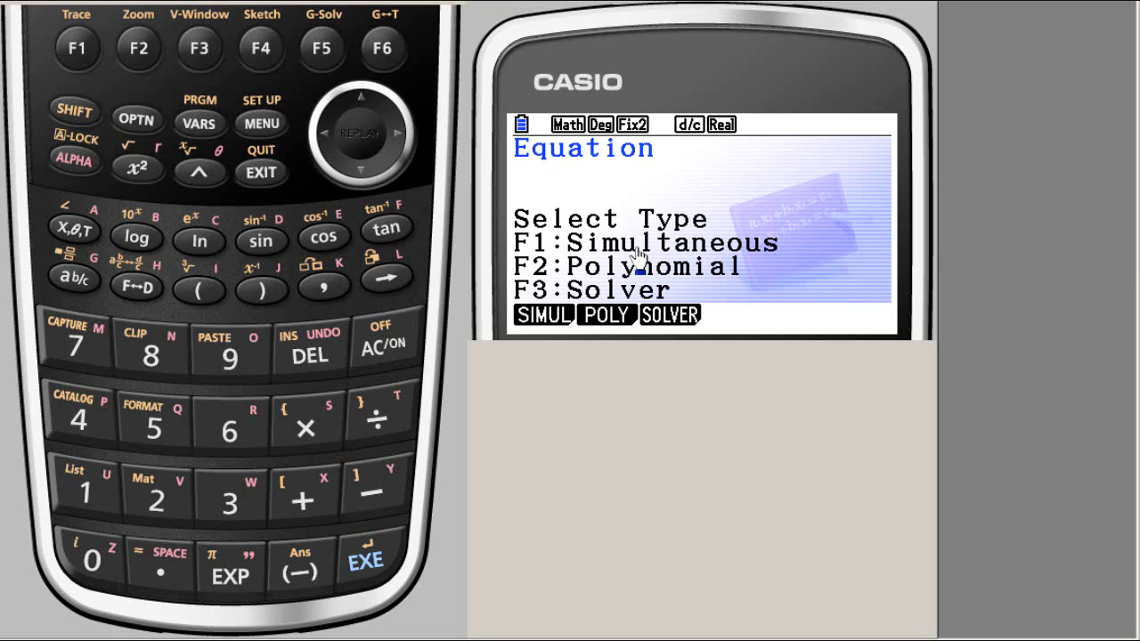
Step: Choose SIMUL (simultaneous equations) on the Equation Select Type menu
left_click(76, 52)
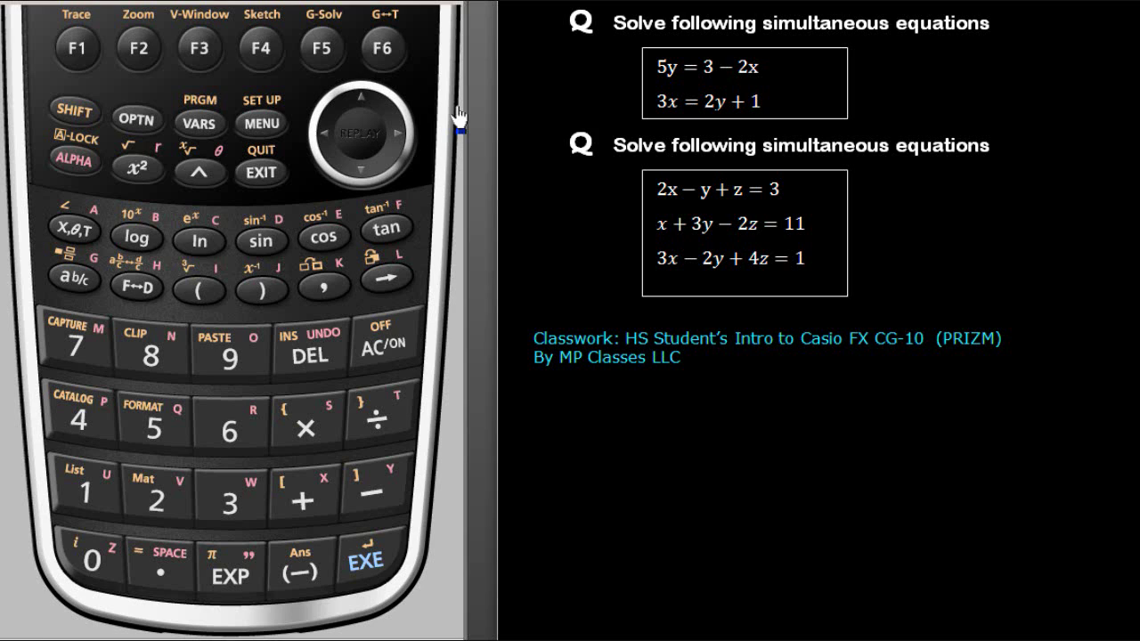
Step: Pick 2 unknowns for an empty aX+bY=c table, then view the slide with 5y=3−2x and 3x=2y+1
left_click(425, 92)
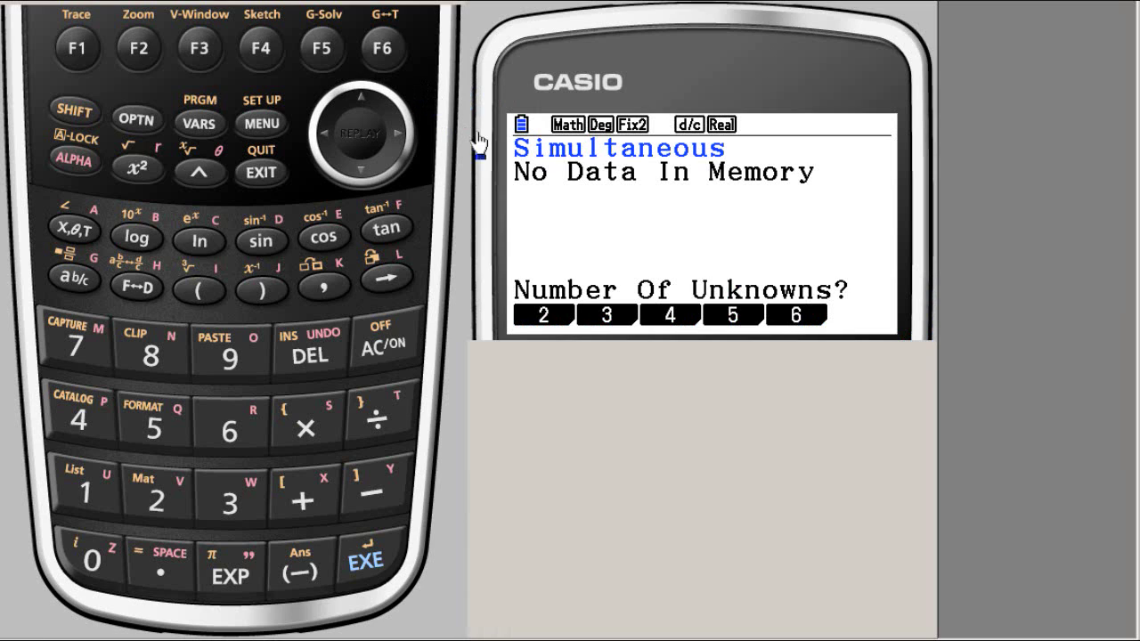
left_click(74, 50)
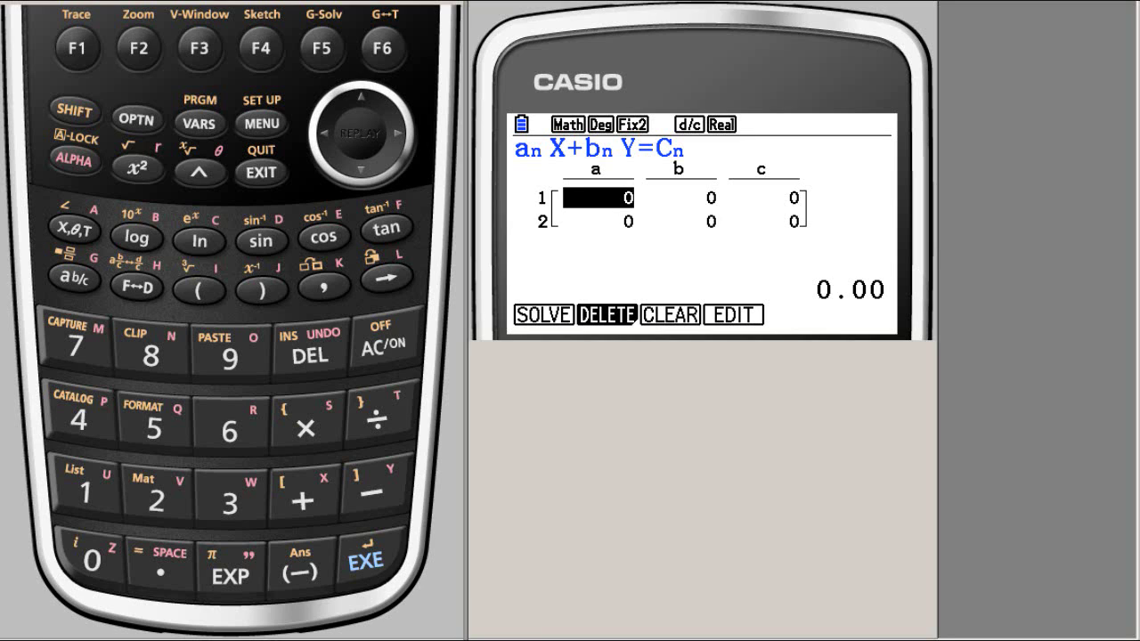
key("alt+Tab")
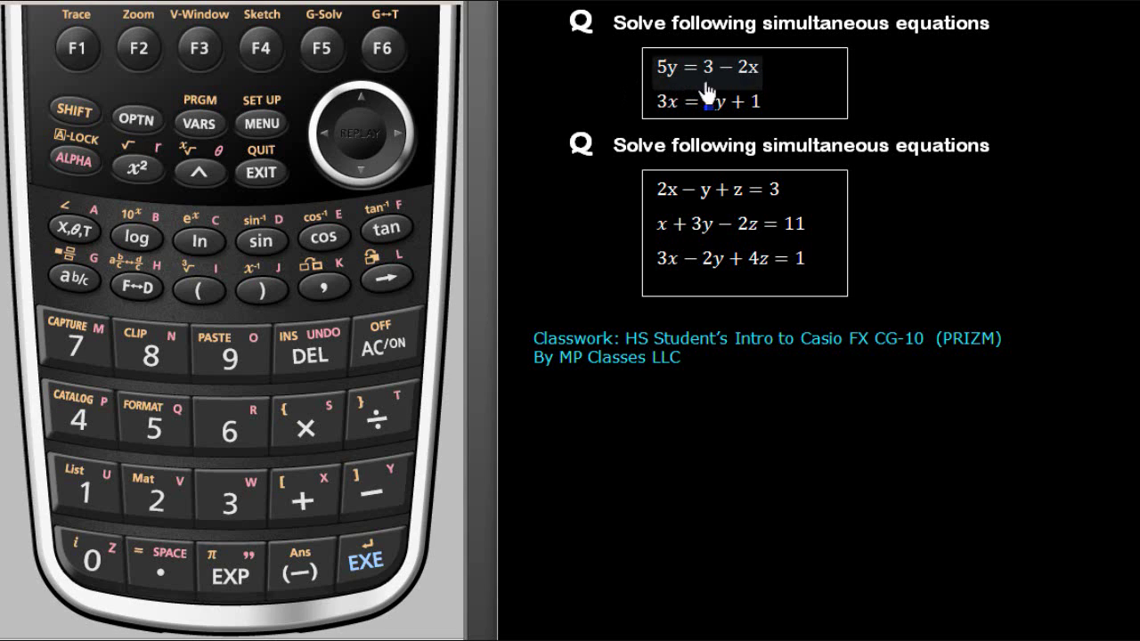
Step: Enter the first row of coefficients: 2, 5, 3
left_click(423, 102)
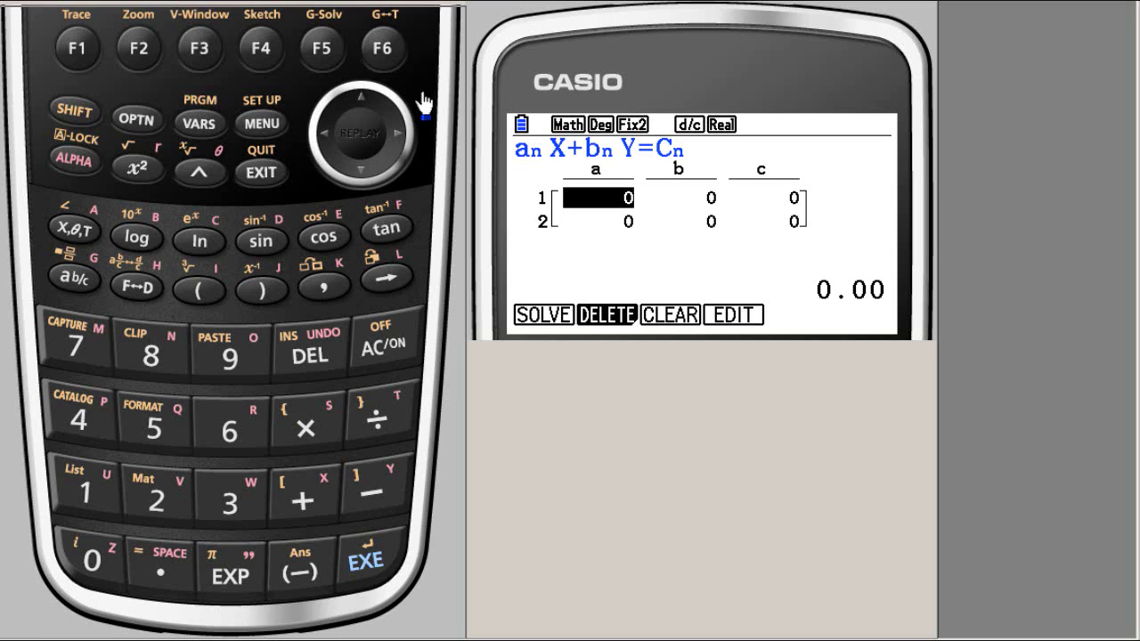
left_click(173, 503)
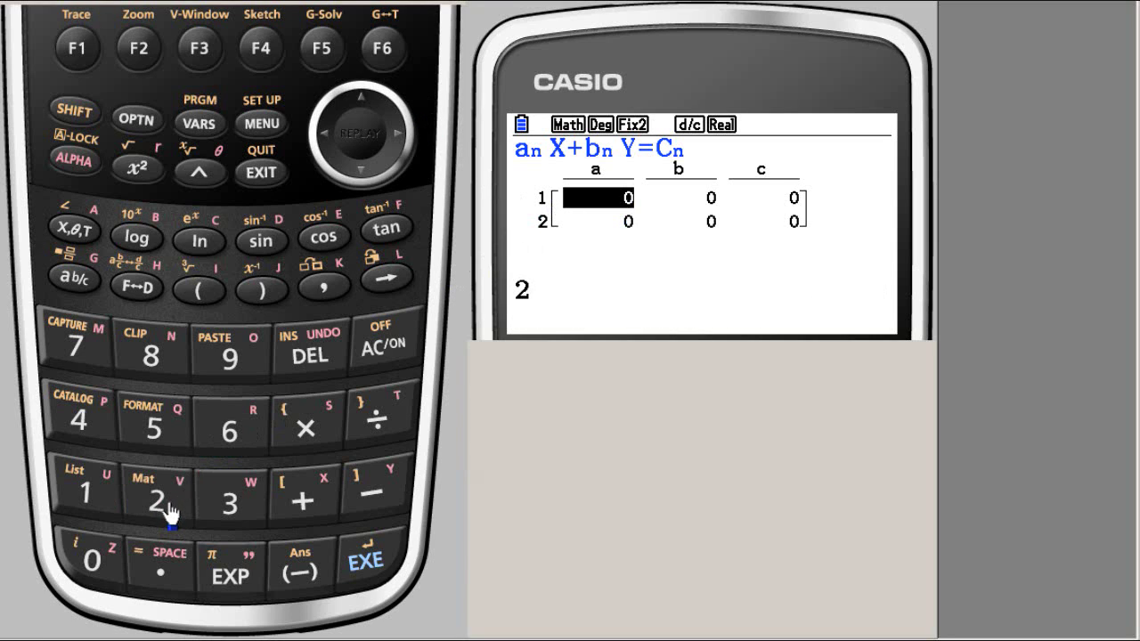
left_click(371, 573)
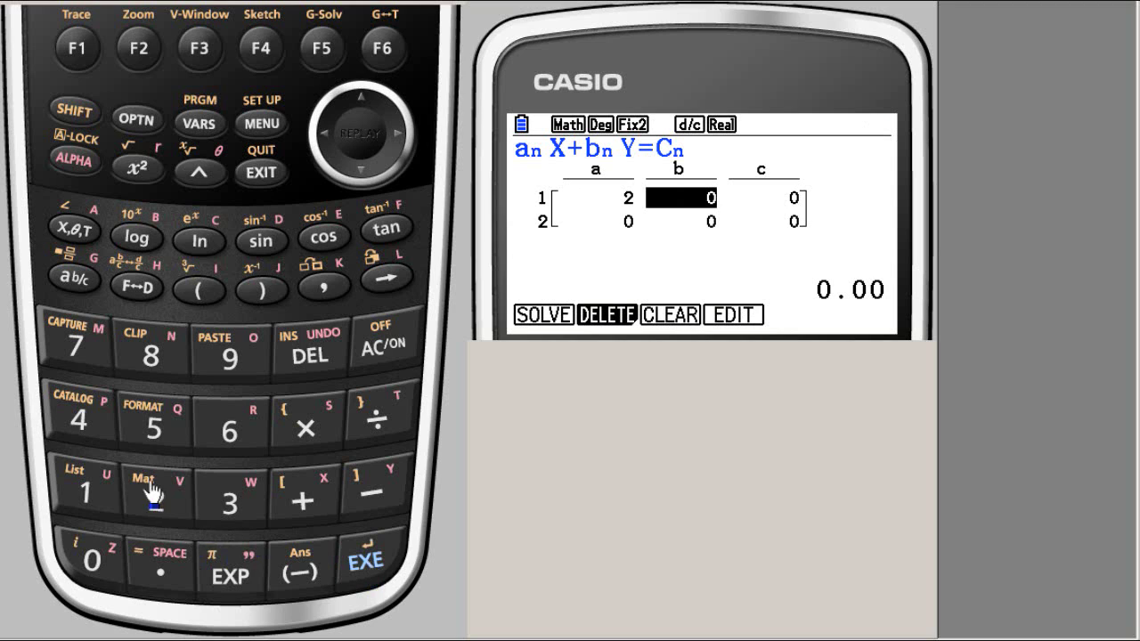
left_click(153, 426)
left_click(360, 561)
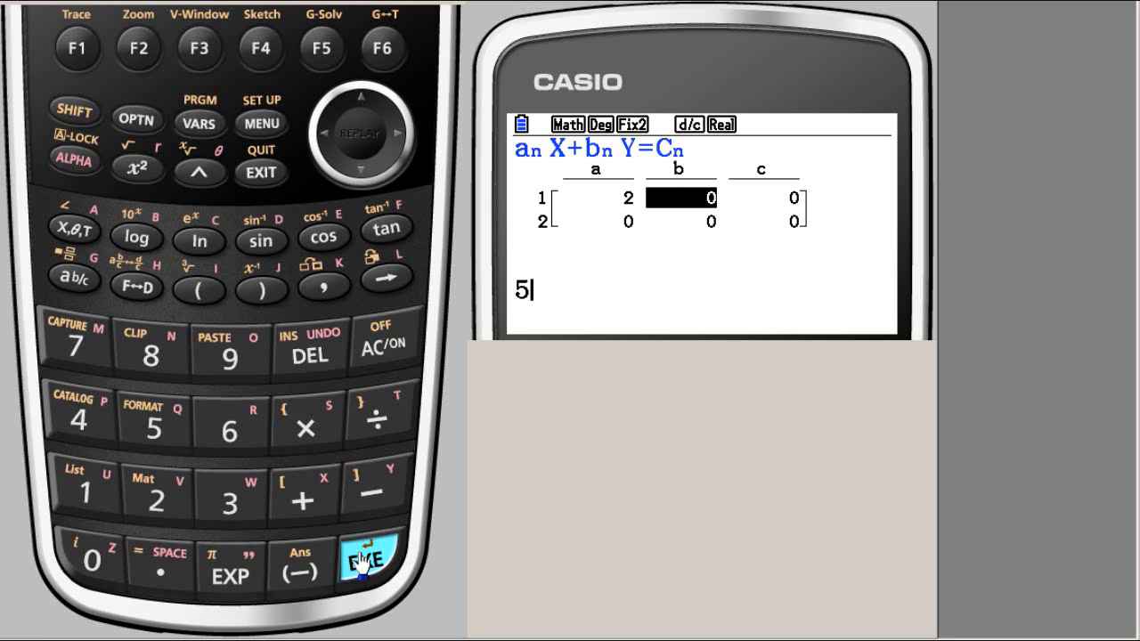
left_click(234, 502)
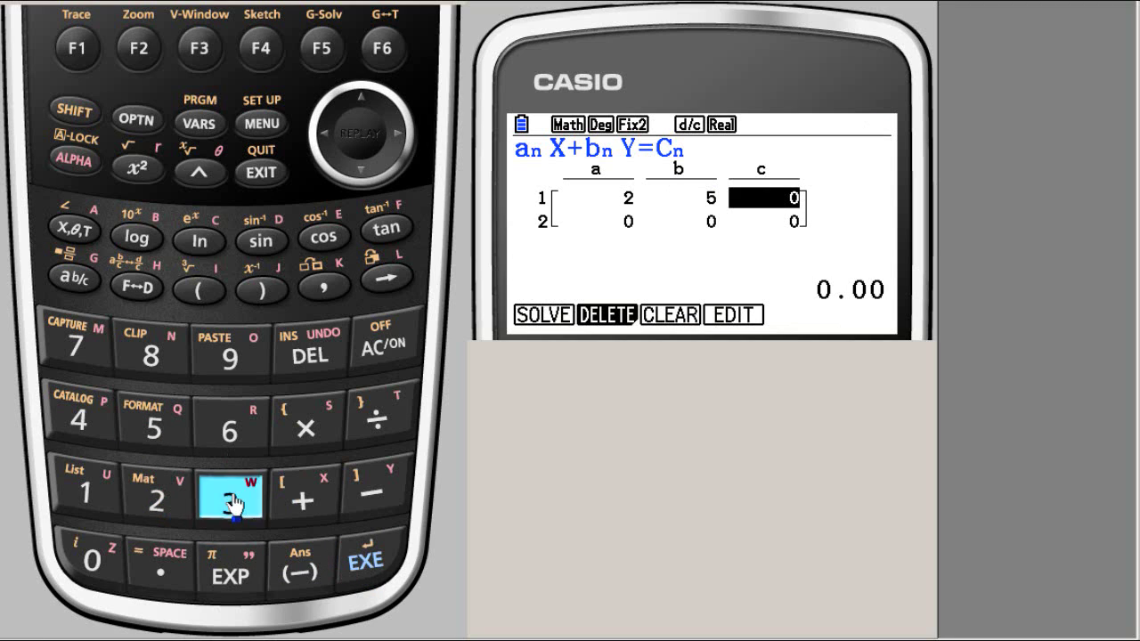
left_click(370, 563)
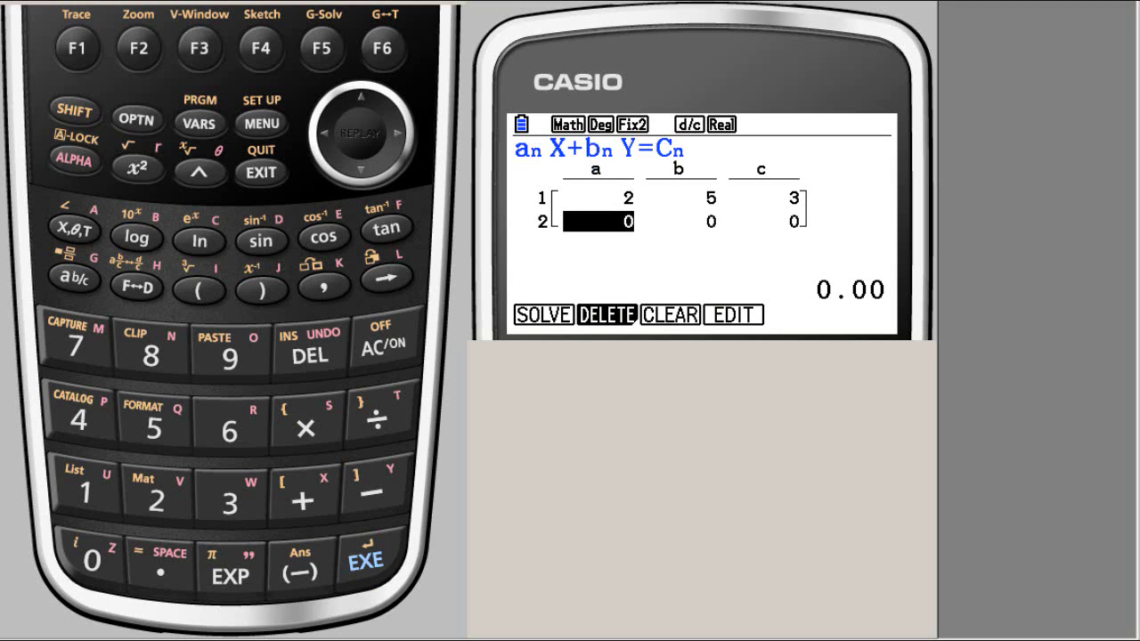
Step: Check the second equation and enter its row: 3, −2, 1
key("alt+Tab")
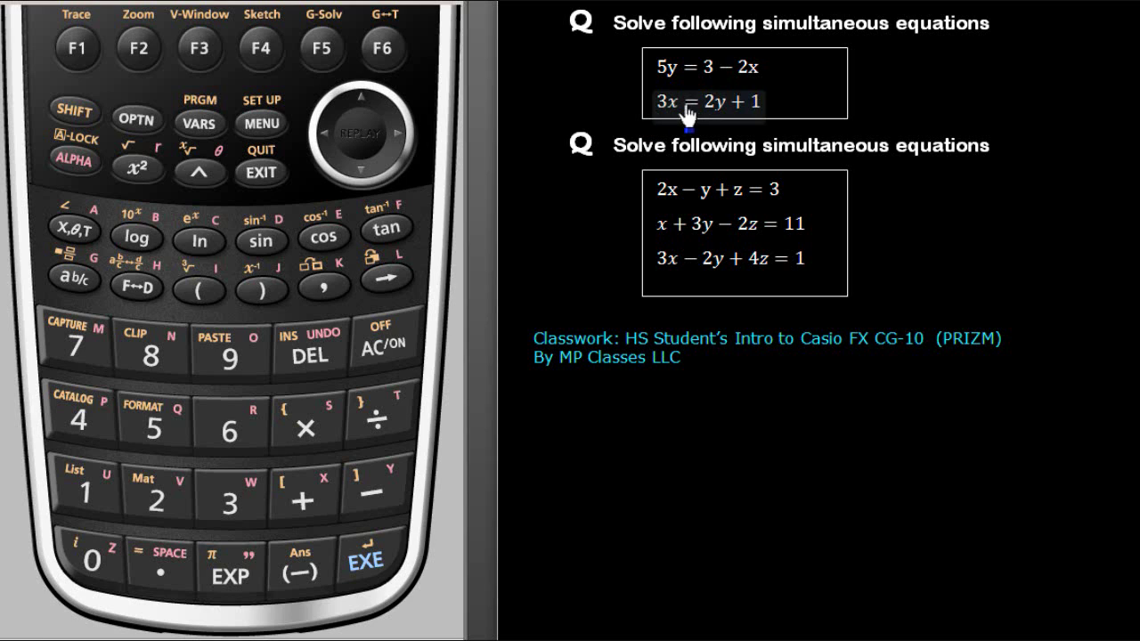
left_click(423, 102)
left_click(232, 502)
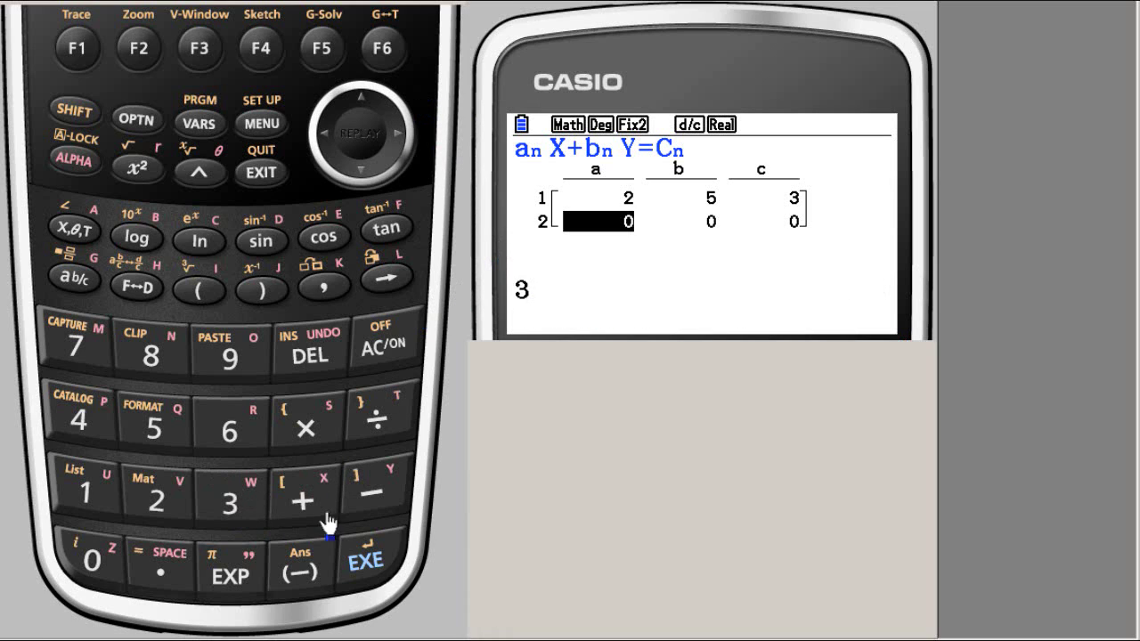
left_click(363, 568)
left_click(369, 497)
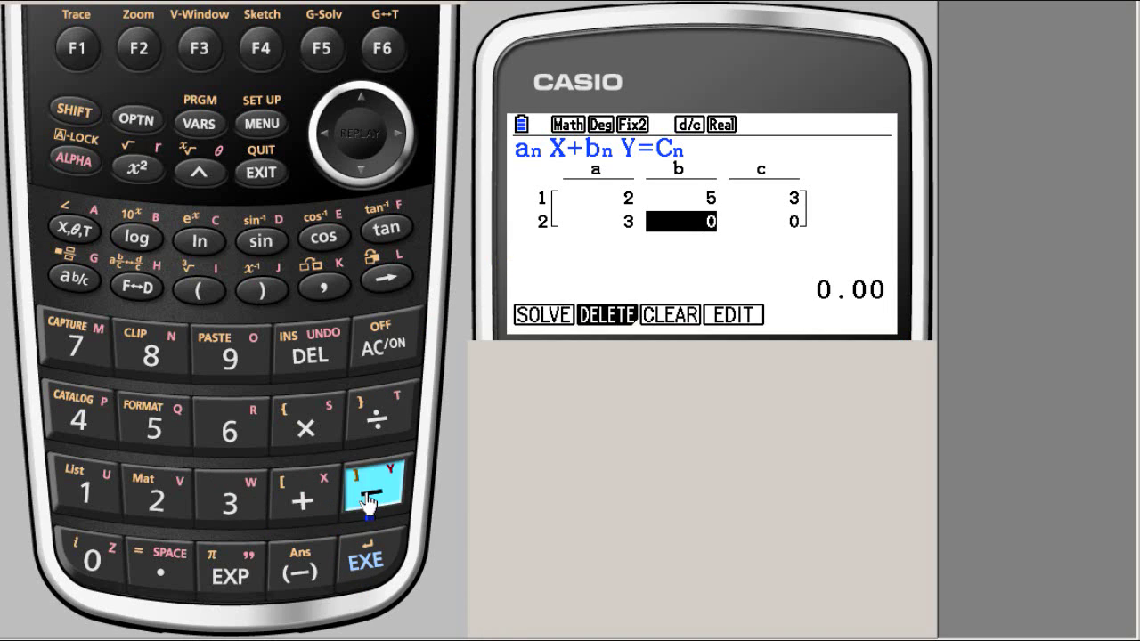
left_click(157, 501)
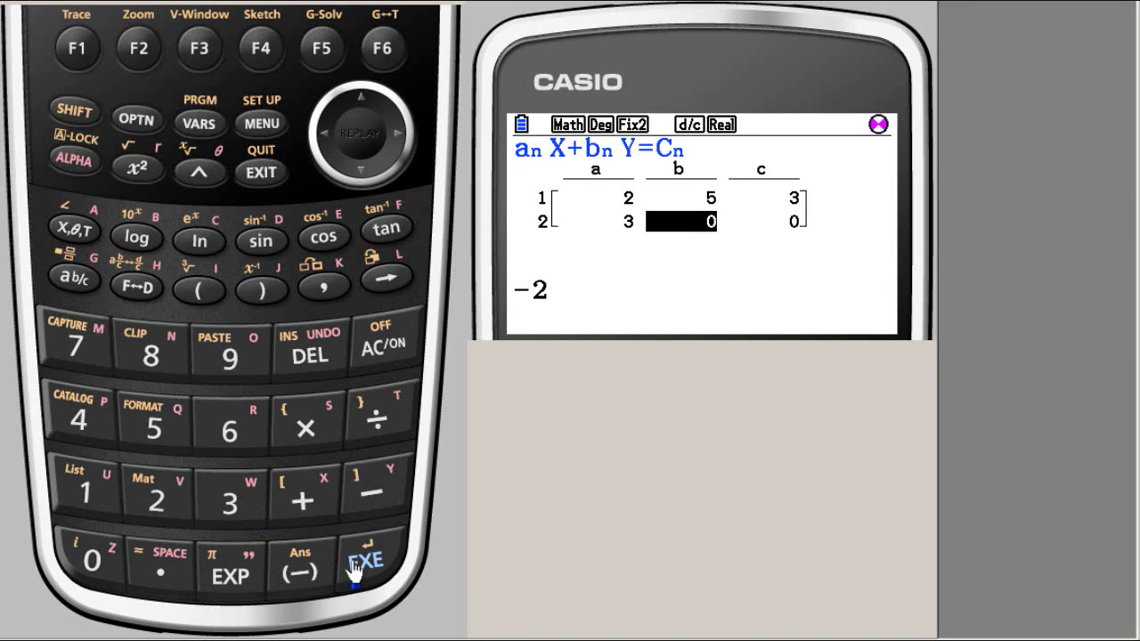
left_click(354, 570)
left_click(84, 488)
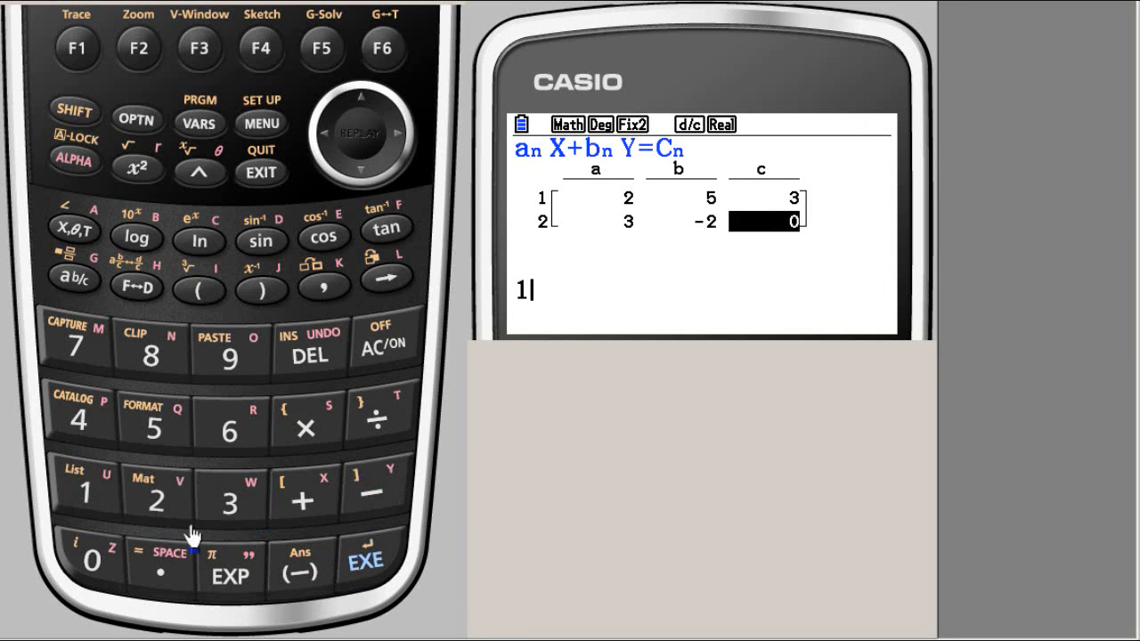
left_click(376, 561)
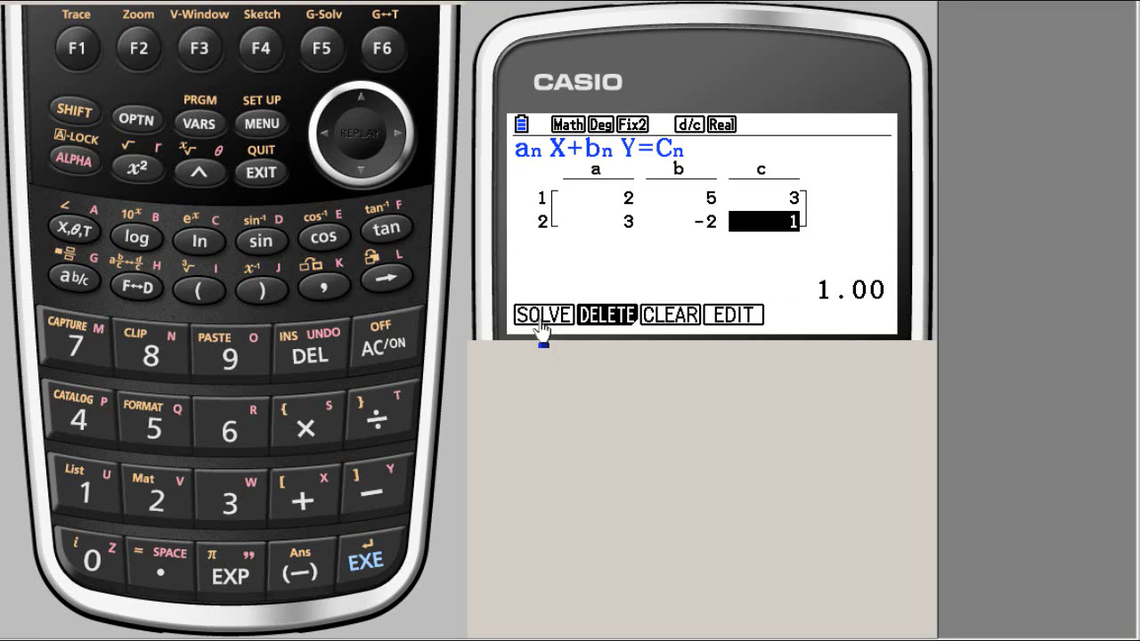
Step: Solve the system and toggle fraction/decimal forms: X = 11/19 (0.5789), Y = 7/19 (0.3684)
left_click(73, 56)
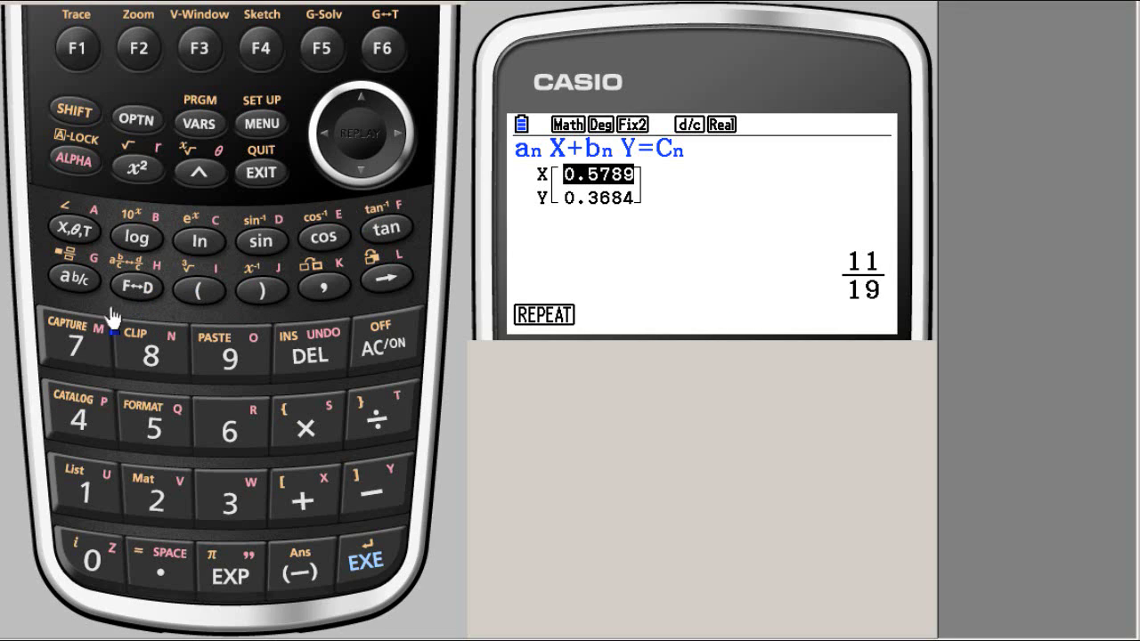
left_click(136, 287)
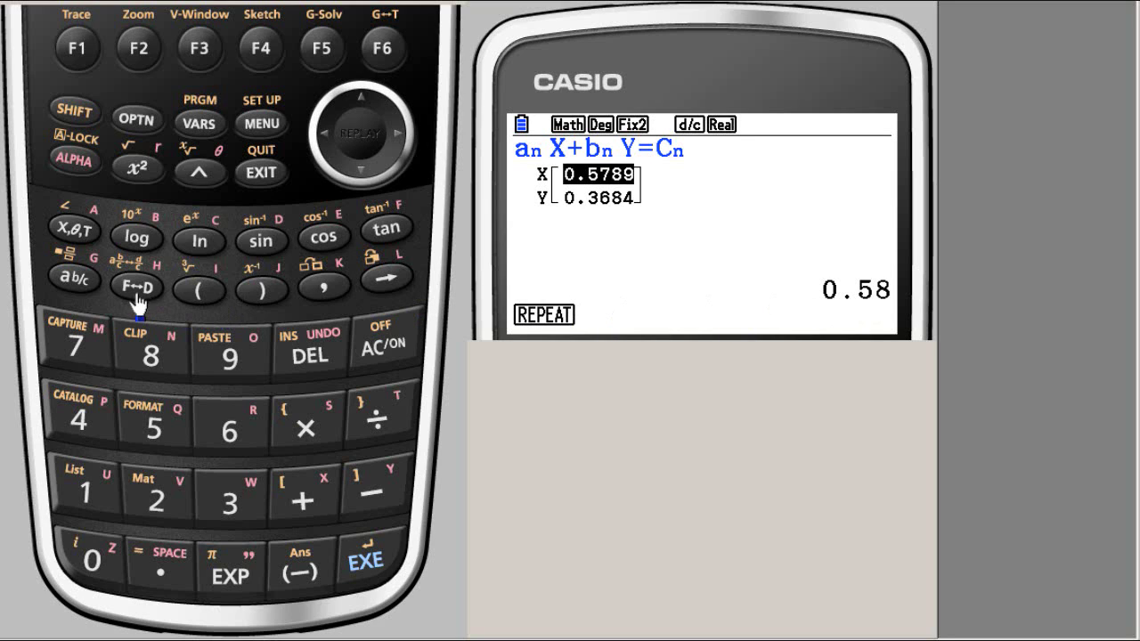
left_click(137, 287)
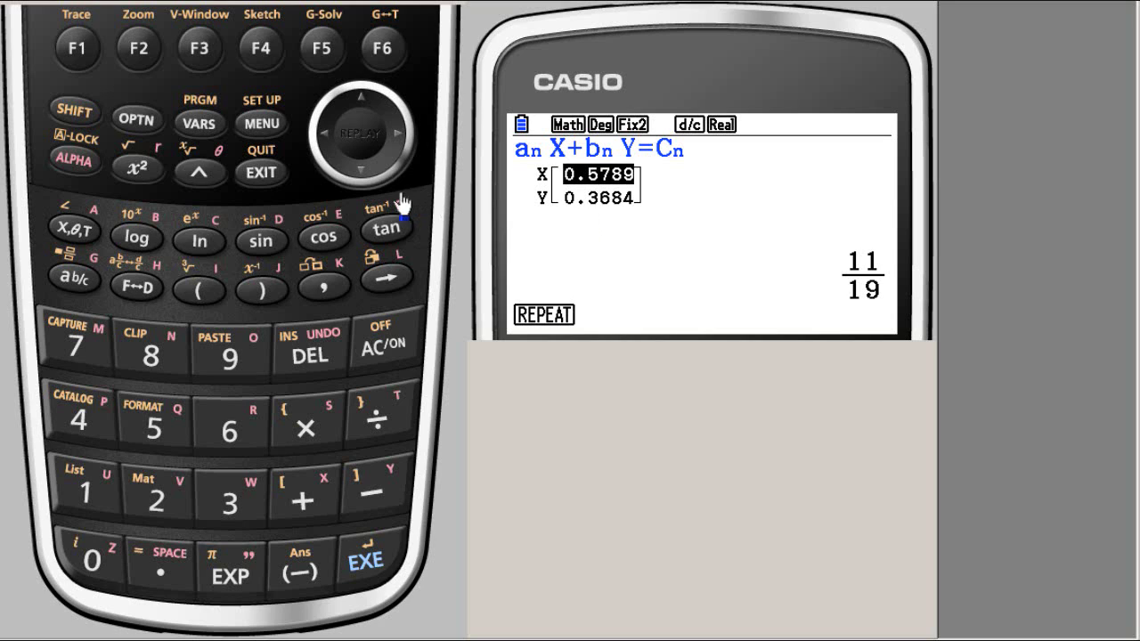
left_click(360, 170)
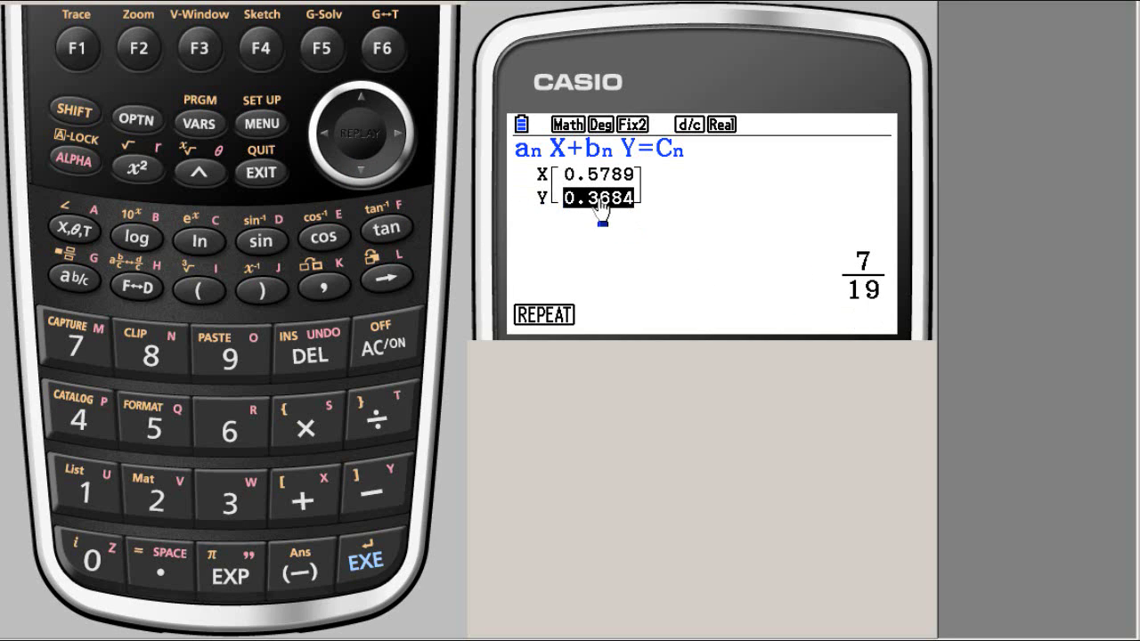
left_click(356, 104)
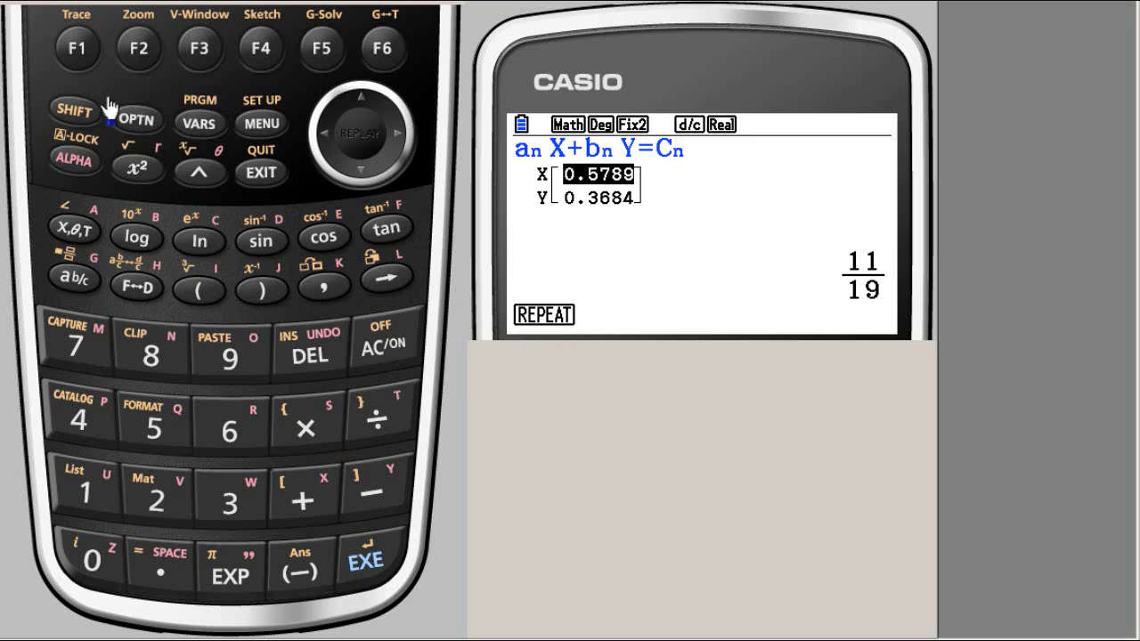
Step: Use REPEAT to leave the solution screen for the two-unknown coefficient table
left_click(76, 64)
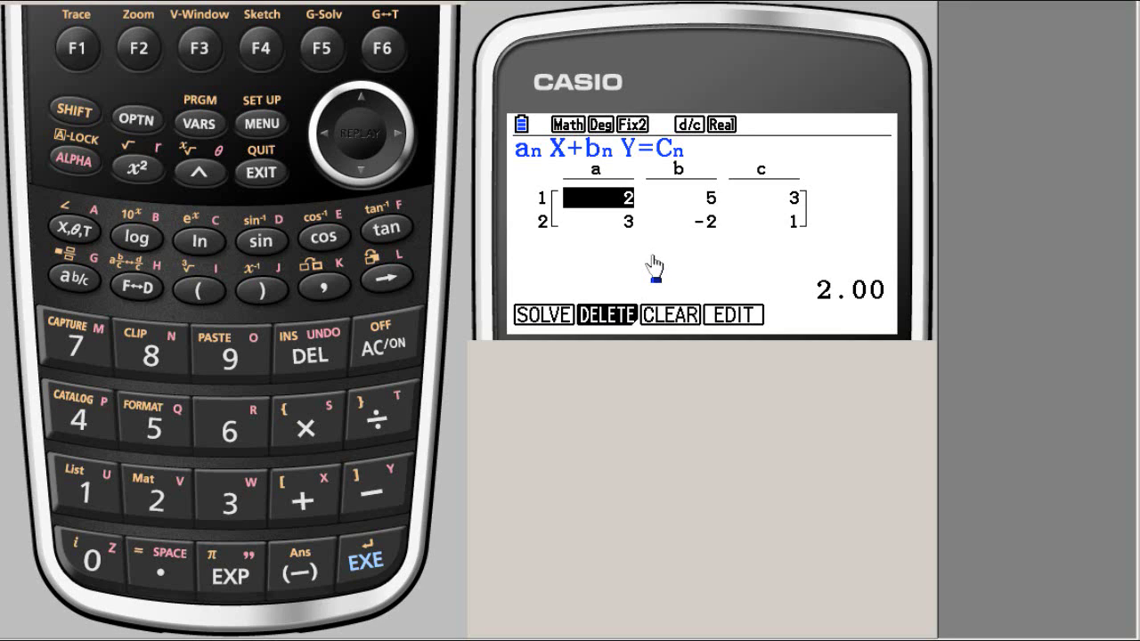
Step: Delete the old coefficients, choose 3 unknowns, and view the equations to enter
left_click(596, 316)
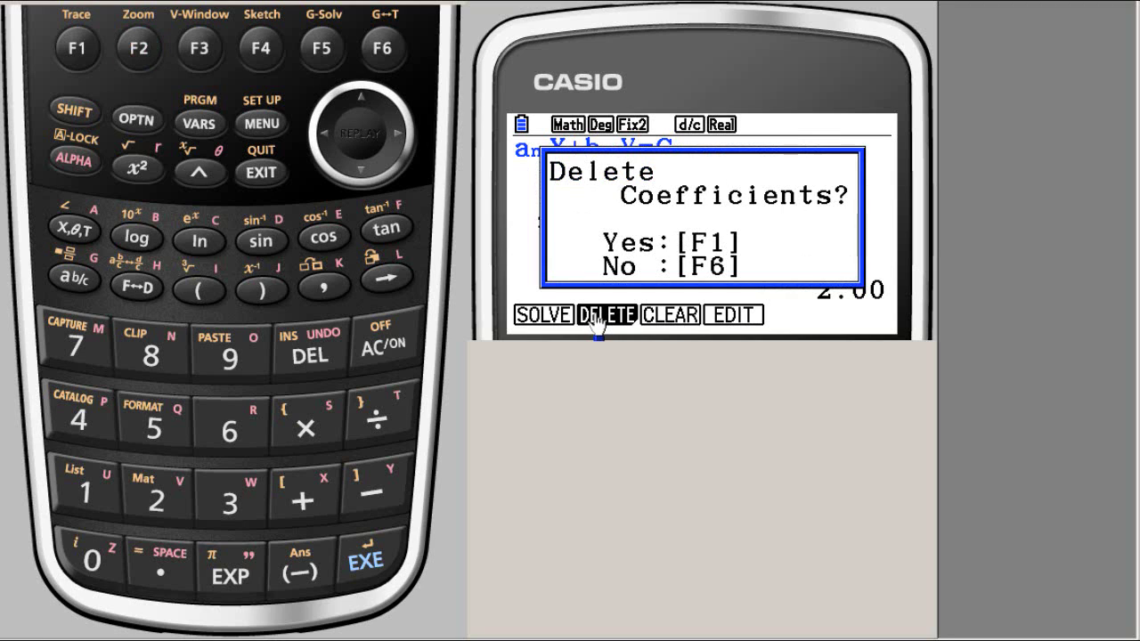
left_click(78, 60)
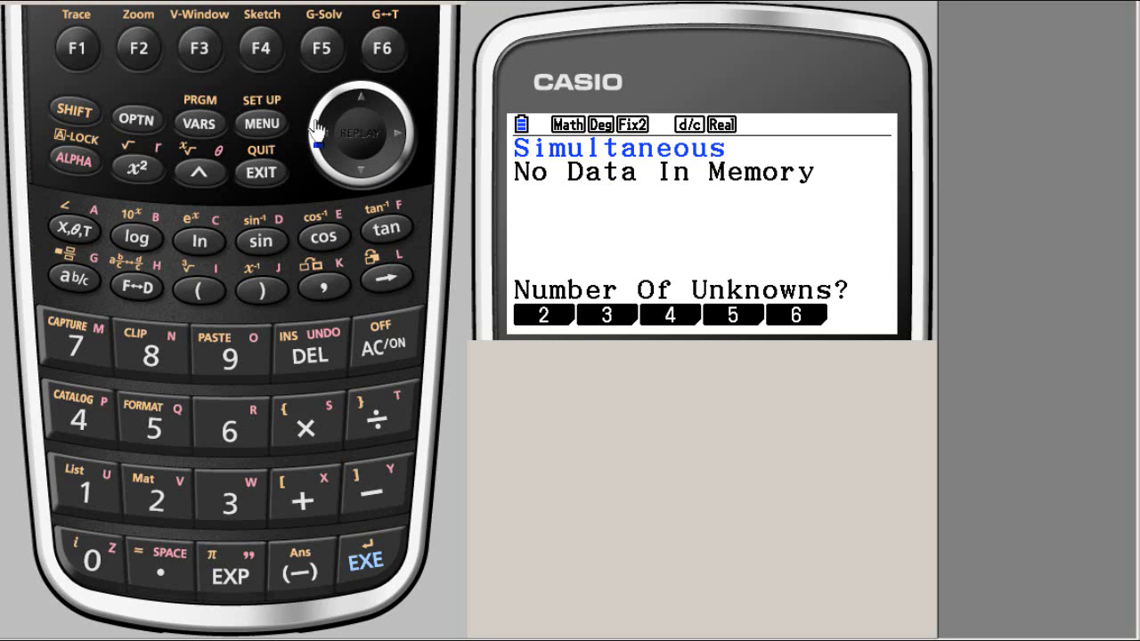
left_click(139, 55)
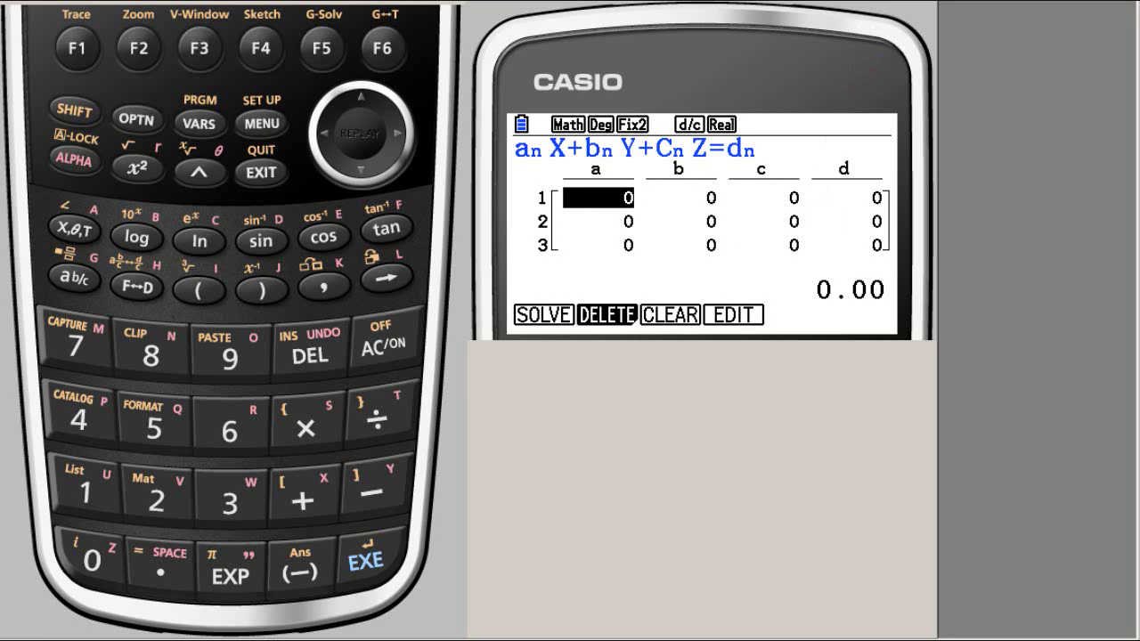
key("alt+Tab")
Step: Enter the first row for 2x−y+z=3: 2, −1, 1, 3
left_click(157, 498)
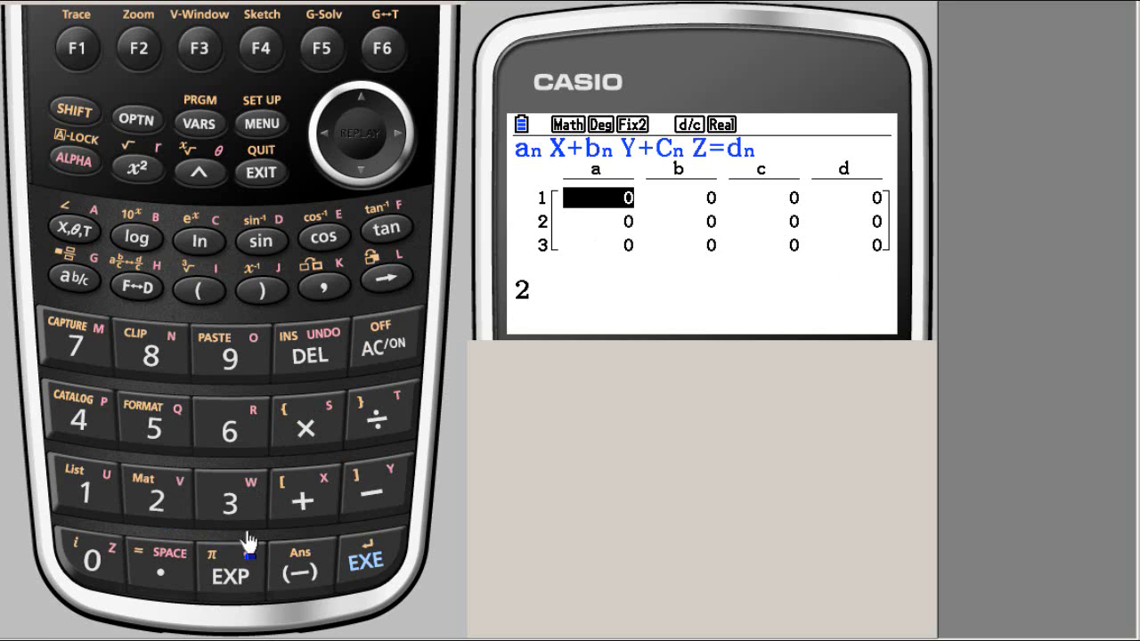
left_click(343, 561)
left_click(369, 499)
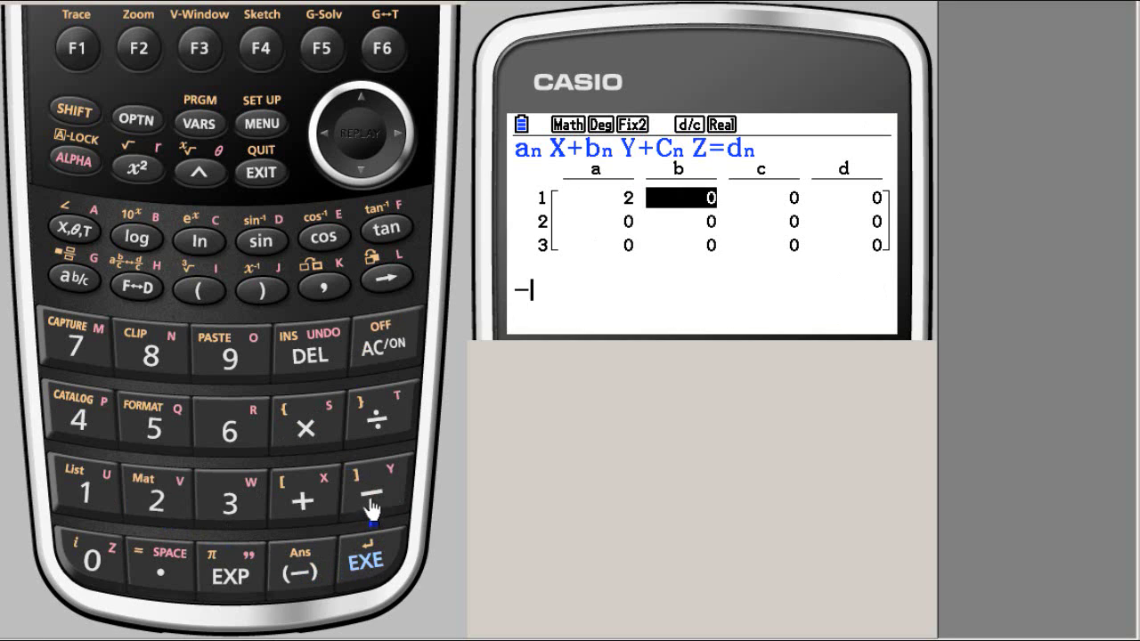
left_click(89, 488)
left_click(344, 570)
left_click(90, 494)
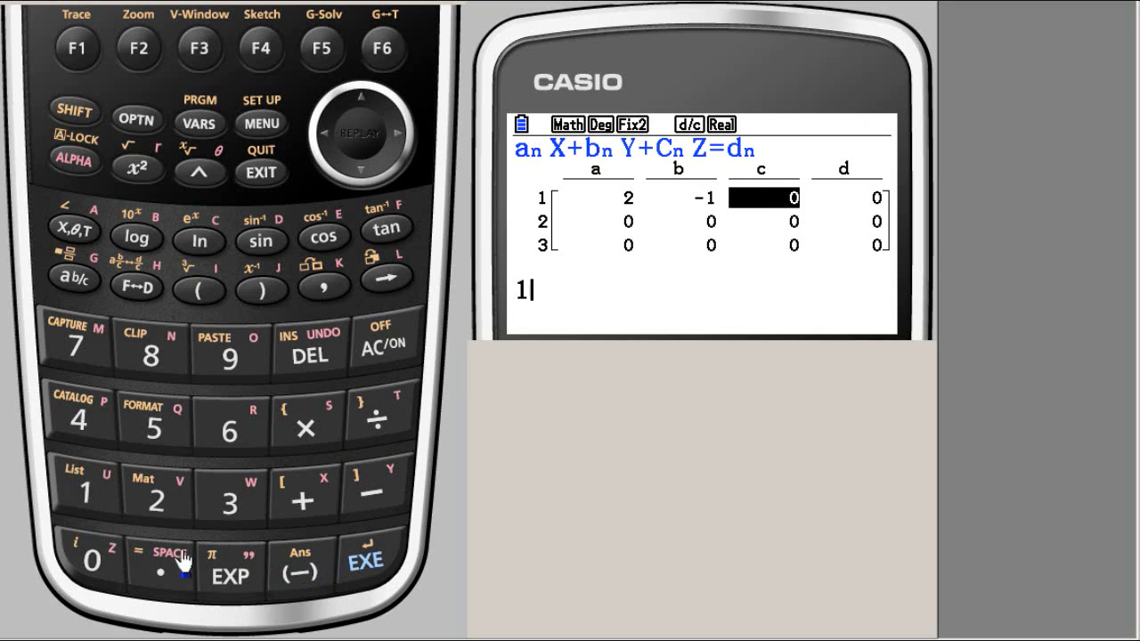
left_click(365, 579)
left_click(230, 523)
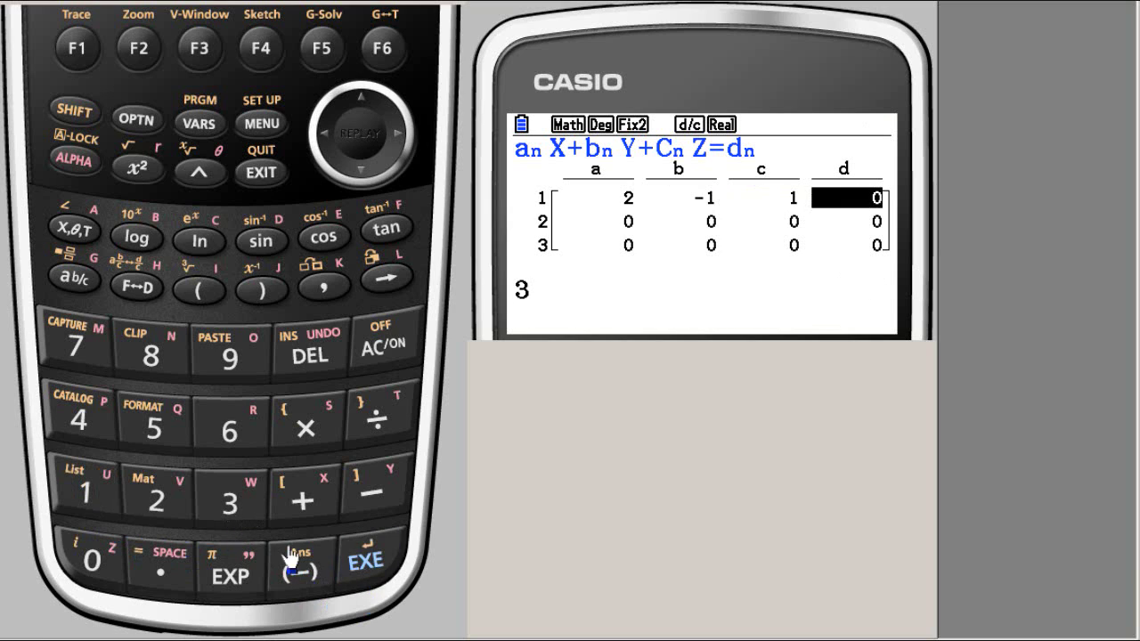
left_click(372, 563)
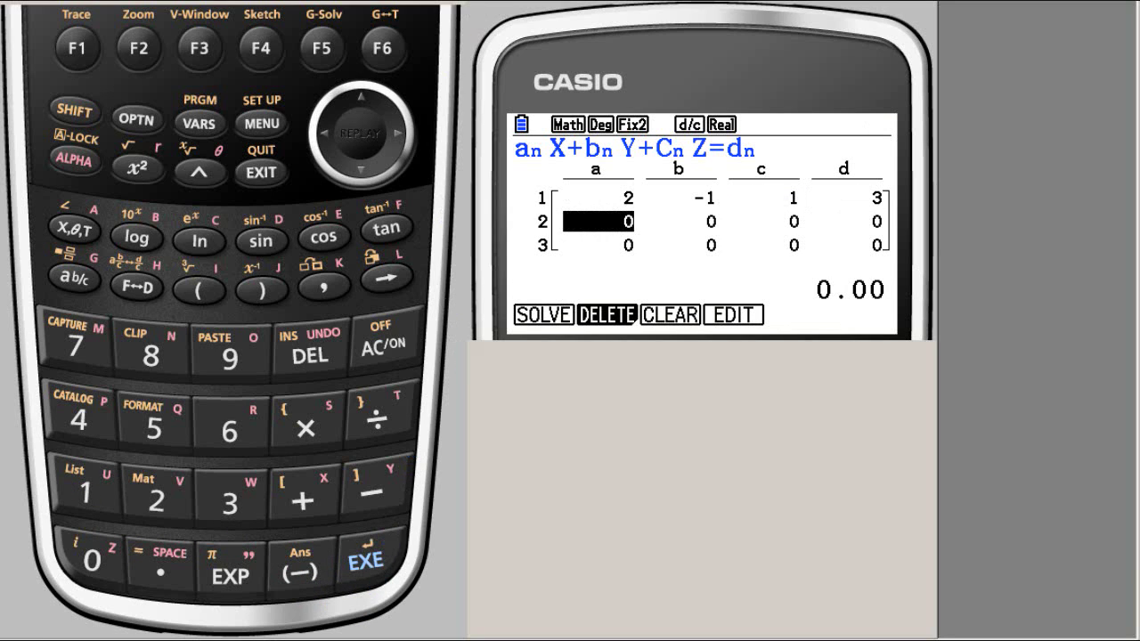
Step: Check the second equation and enter its row for x+3y−2z=11: 1, 3, −2, 11
key("alt+Tab")
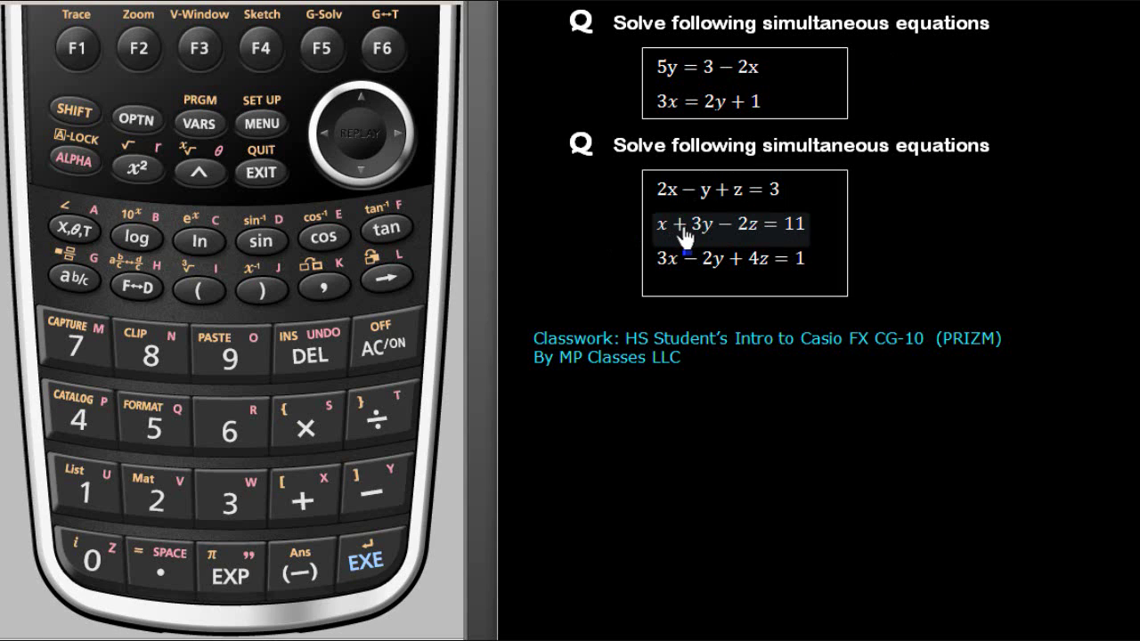
left_click(394, 14)
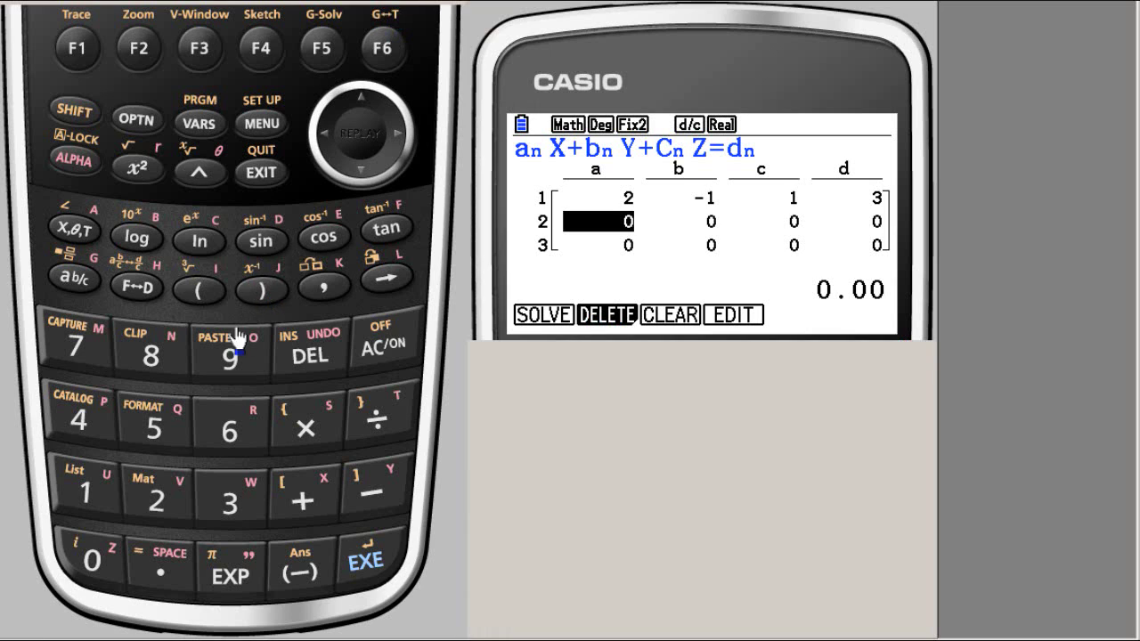
left_click(94, 496)
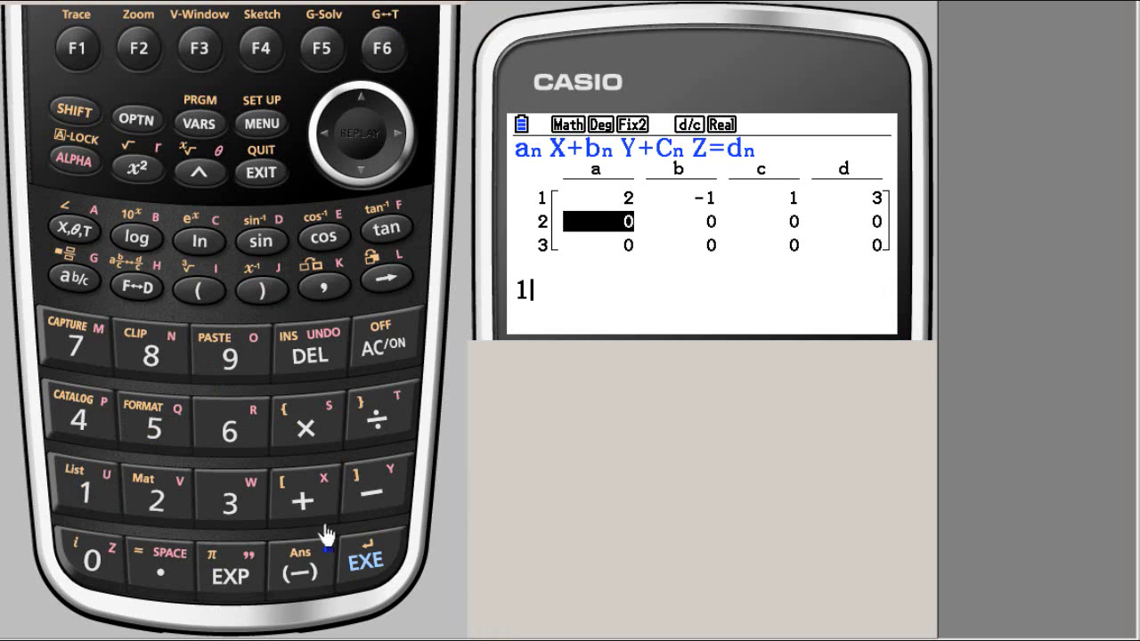
left_click(374, 558)
left_click(226, 506)
left_click(365, 563)
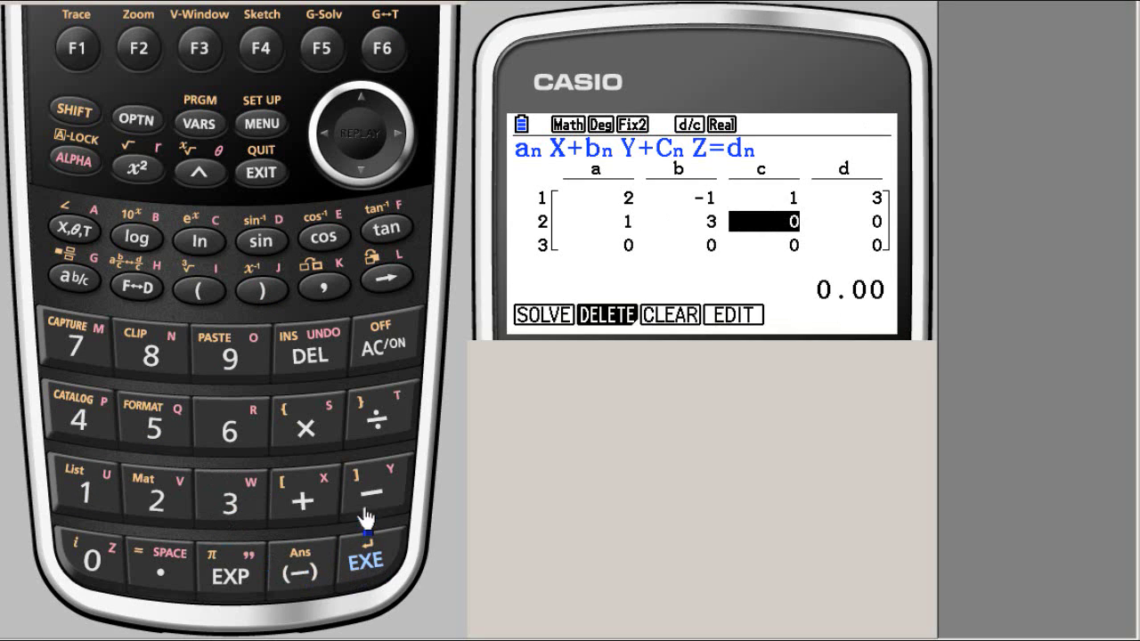
left_click(369, 501)
left_click(157, 507)
left_click(367, 583)
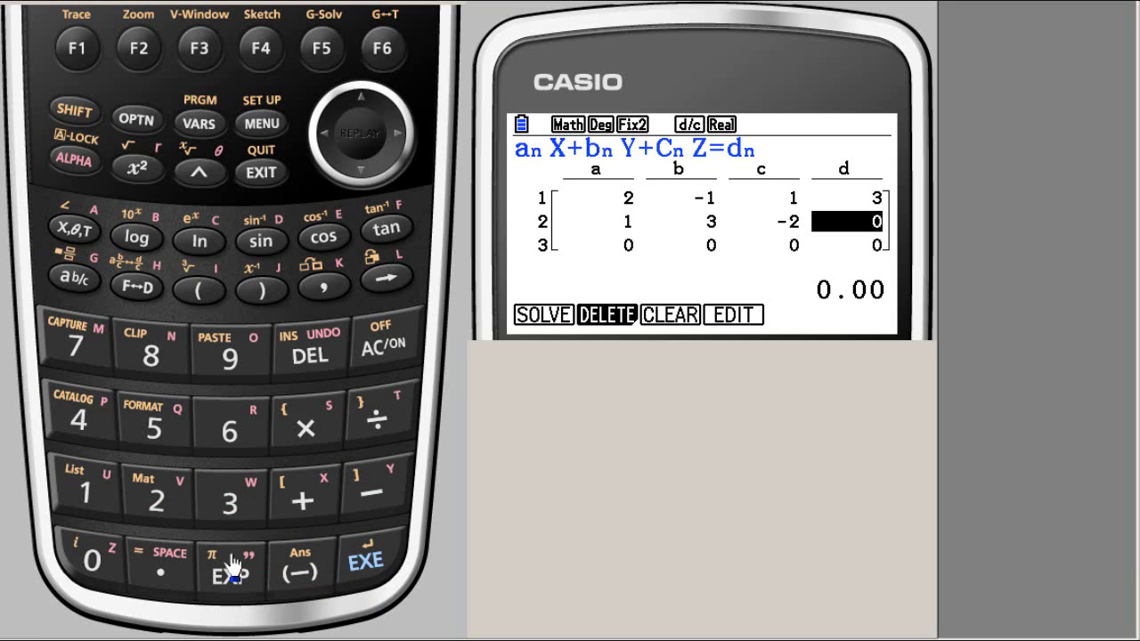
left_click(69, 500)
left_click(69, 500)
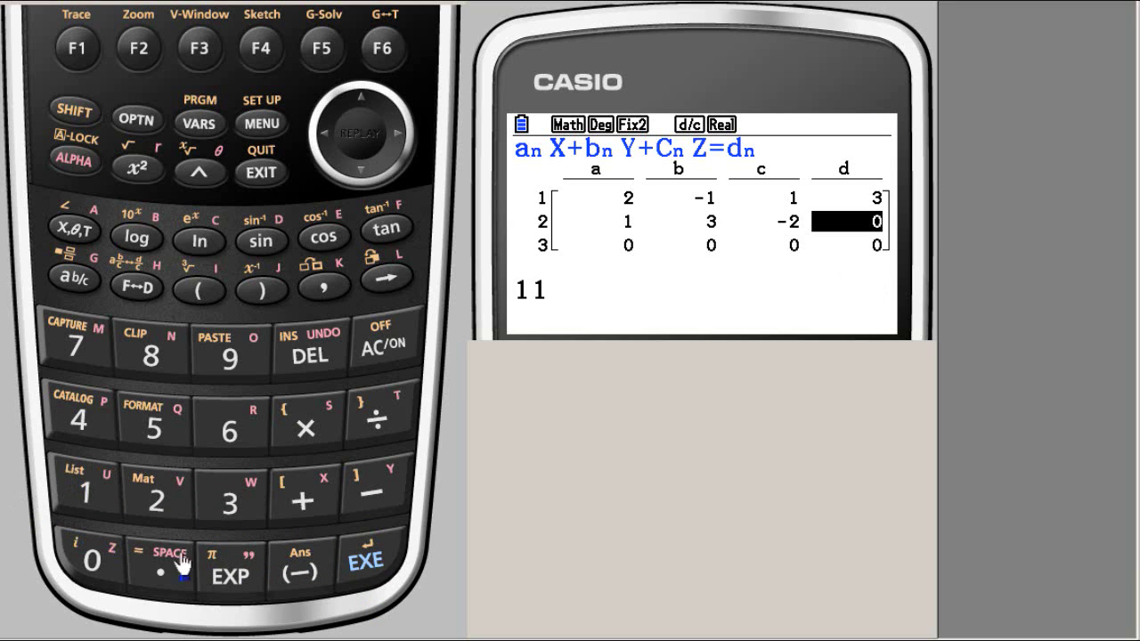
left_click(374, 570)
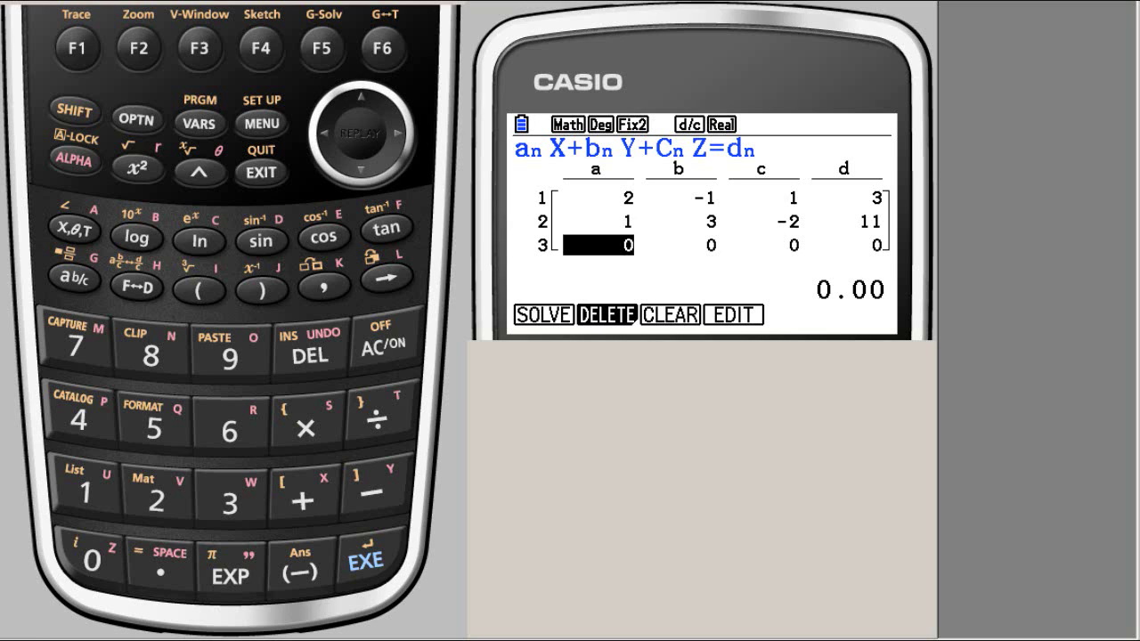
Step: Check the third equation and enter its row for 3x−2y+4z=1: 3, −2, 4, 1
key("alt+Tab")
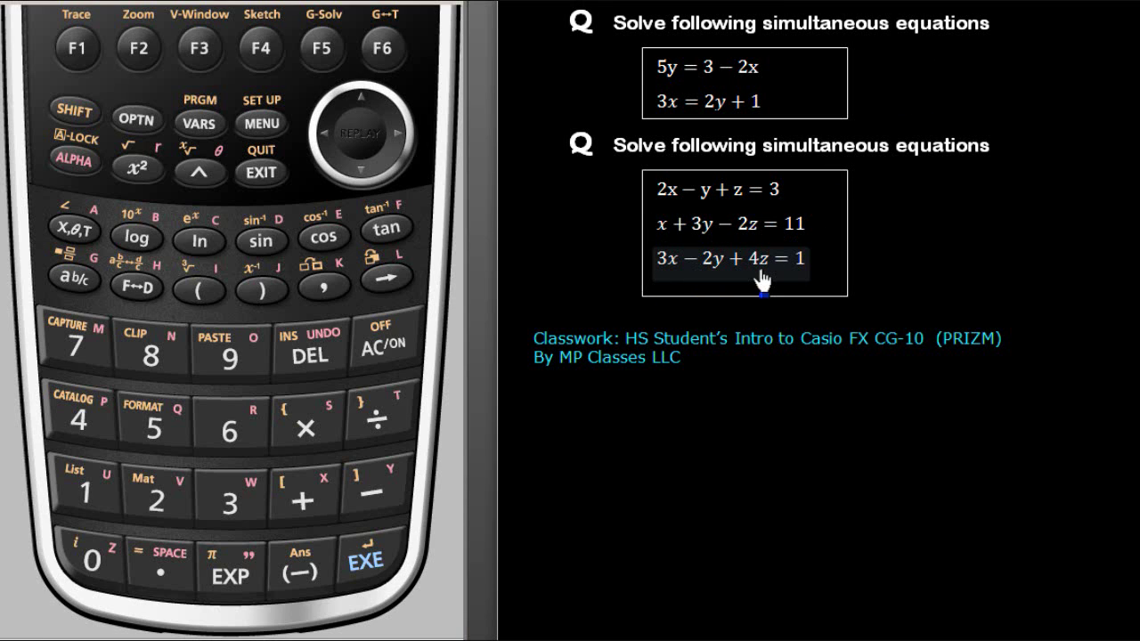
left_click(418, 43)
left_click(233, 502)
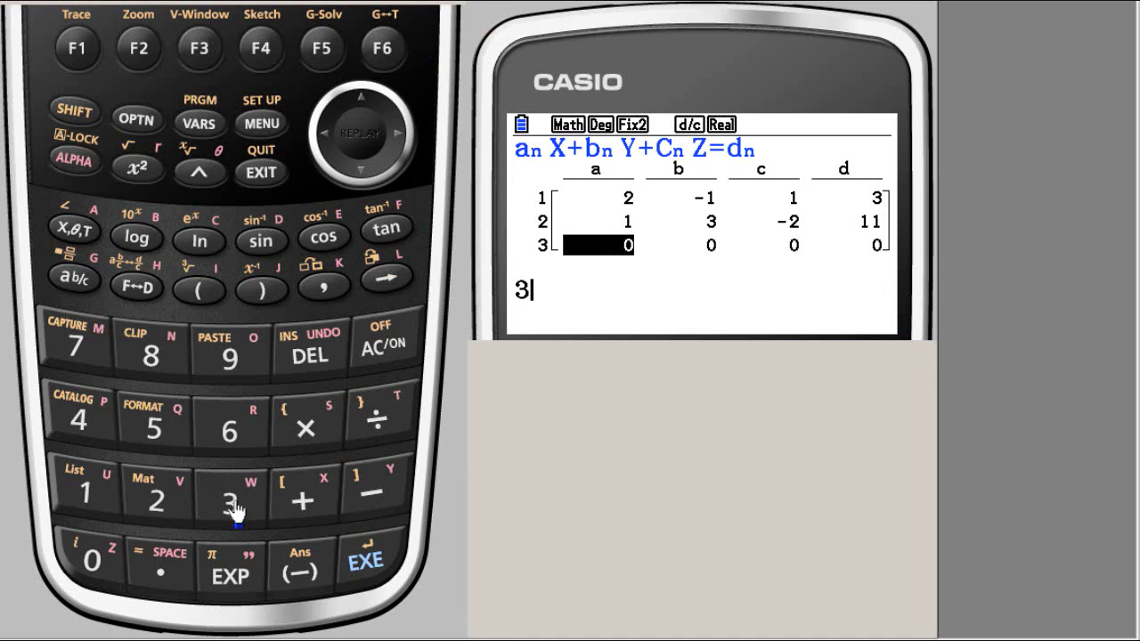
left_click(365, 566)
left_click(369, 506)
left_click(145, 516)
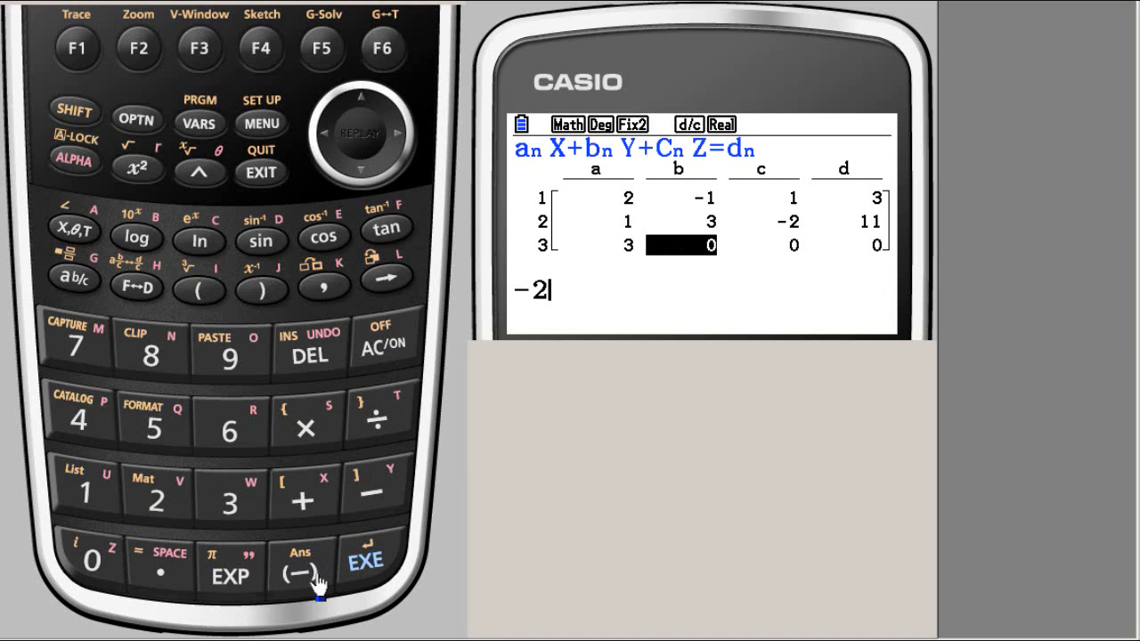
left_click(364, 564)
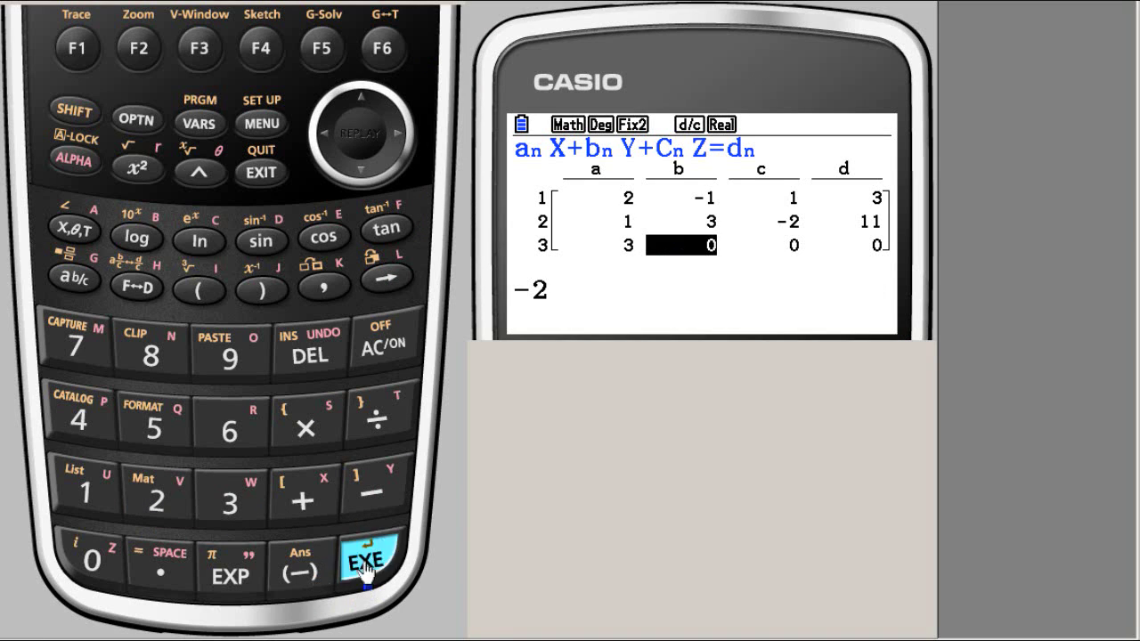
left_click(80, 431)
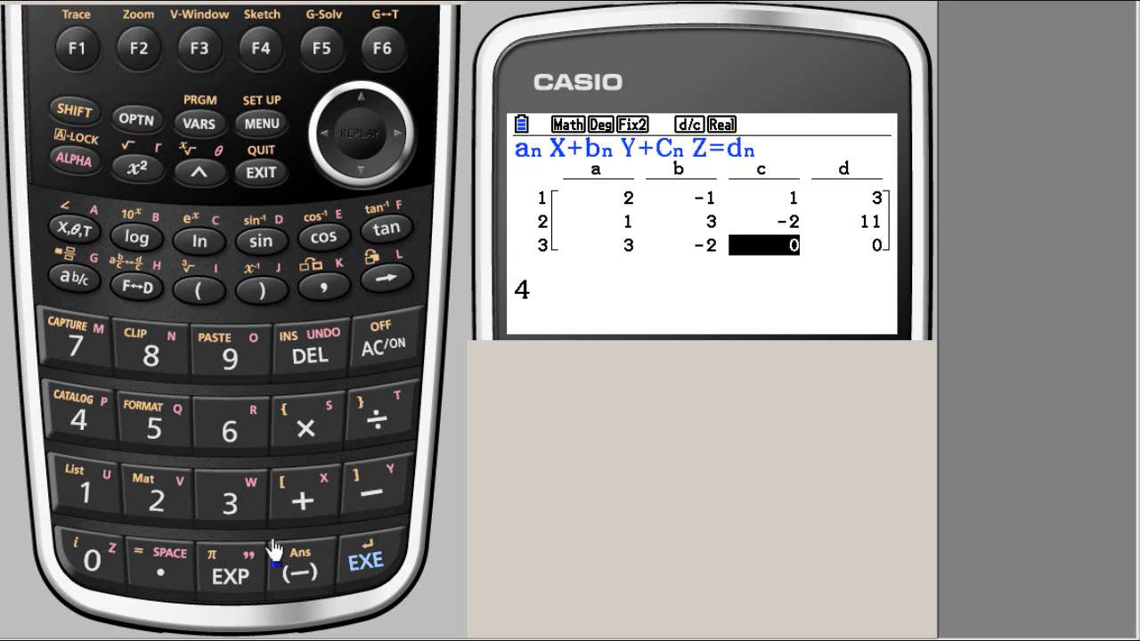
left_click(361, 565)
left_click(87, 499)
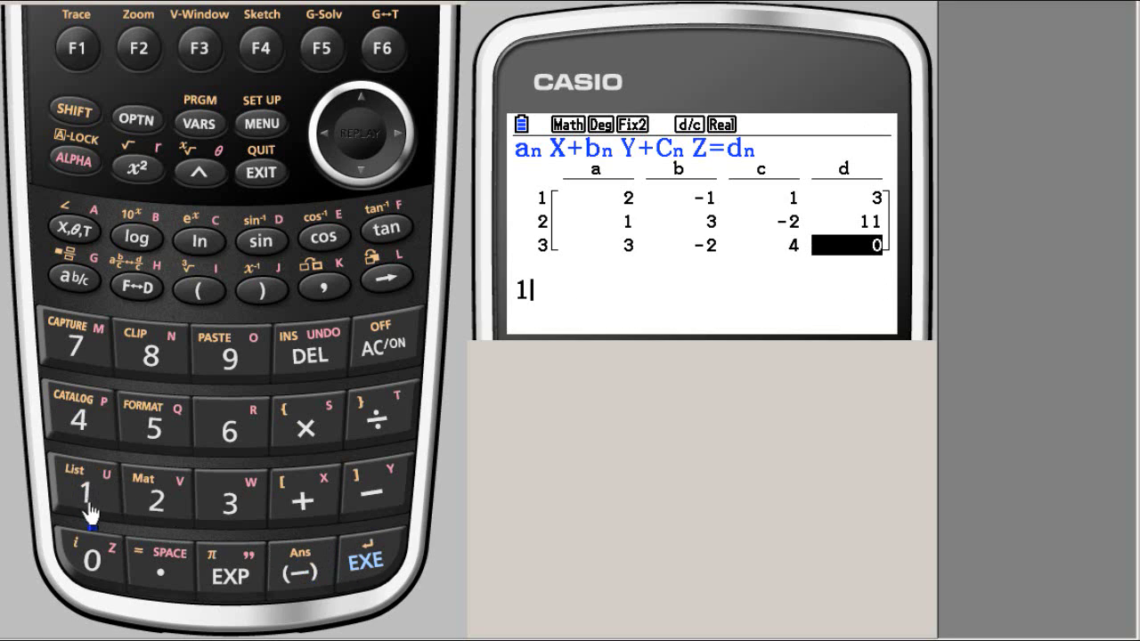
left_click(370, 572)
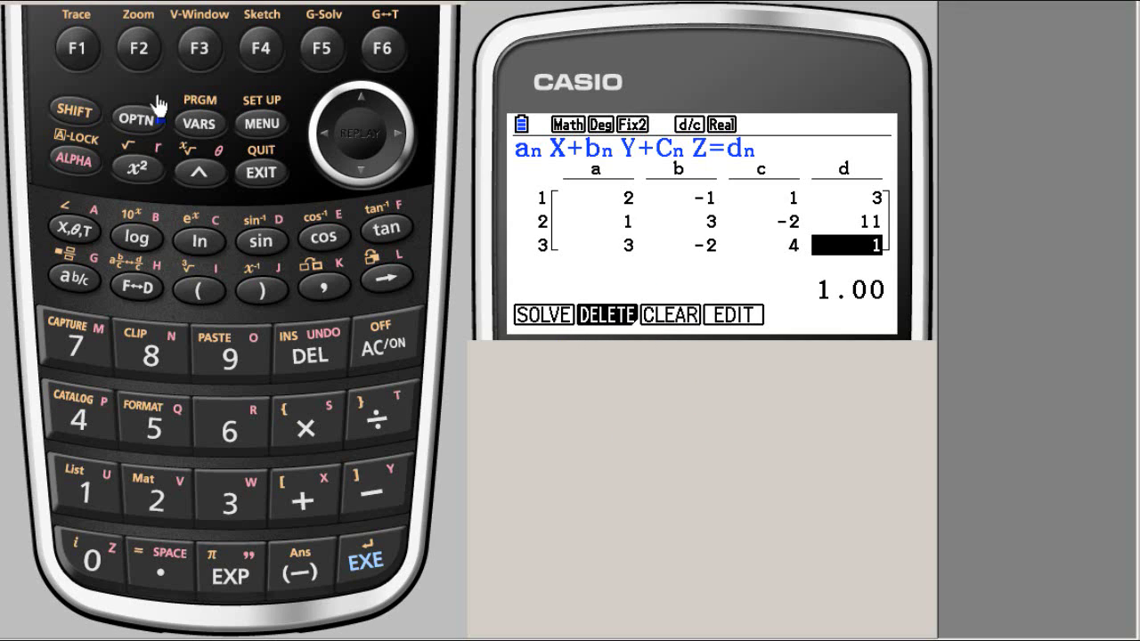
Step: Run SOLVE on the filled three-unknown table, yielding X = 3, Y = 2, Z = −1
left_click(78, 48)
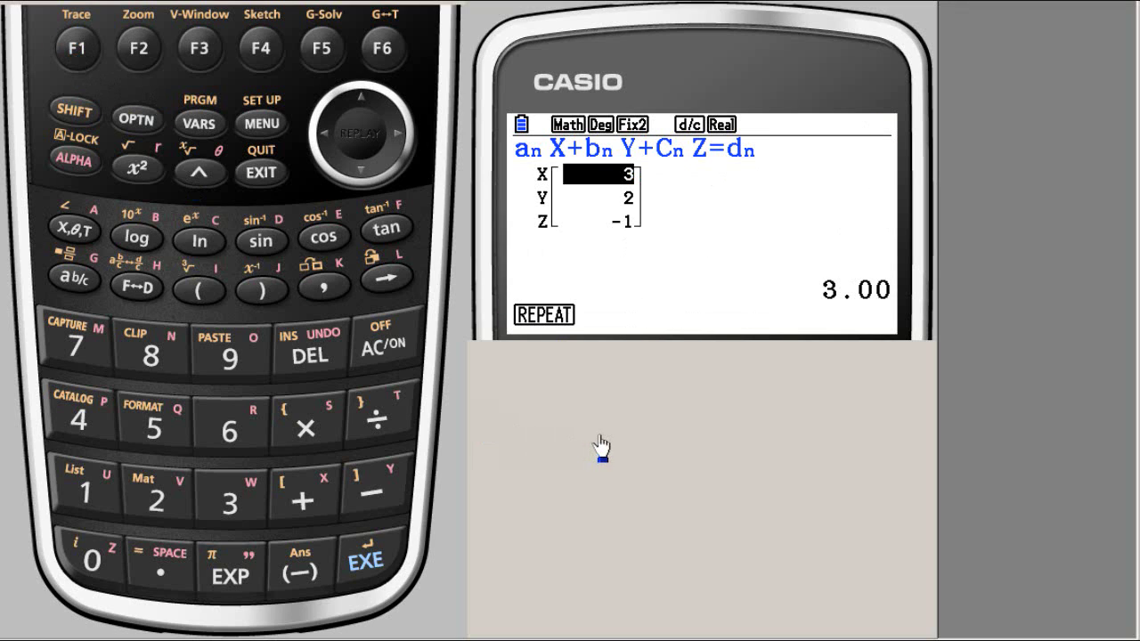